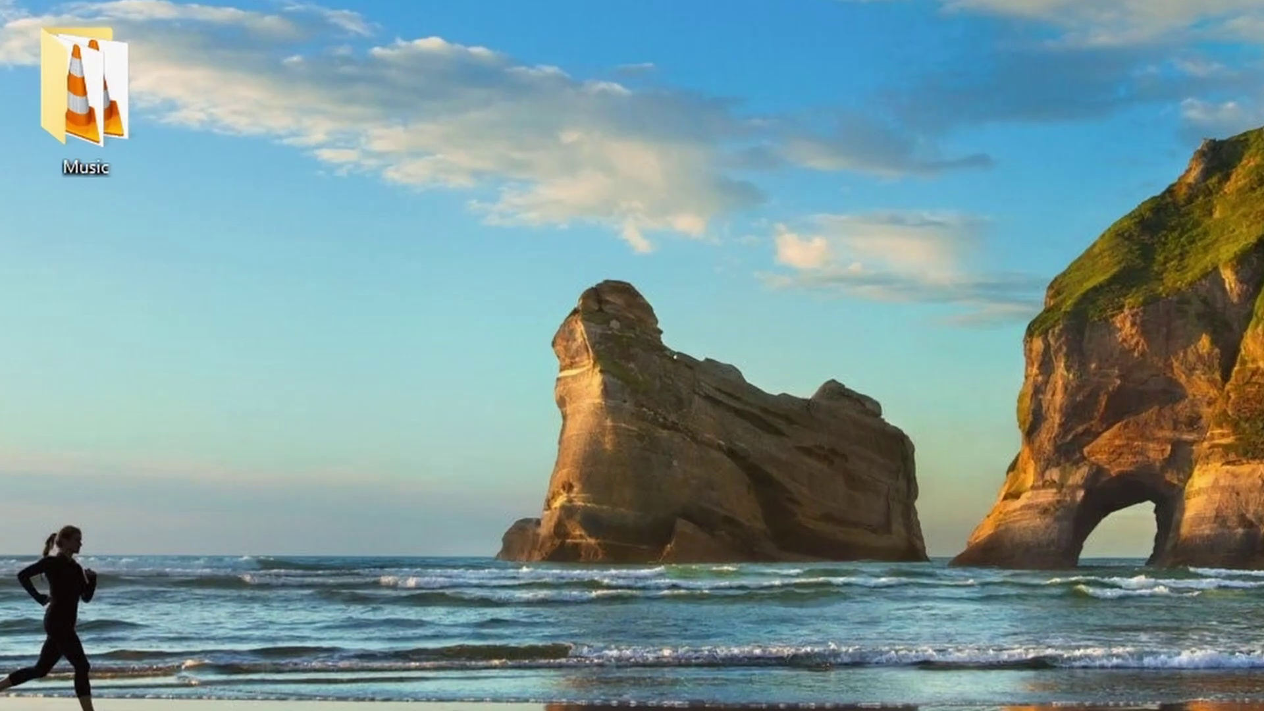
# Open the desktop Music folder and select, clear, then reselect its five MP3 tracks
pyautogui.doubleClick(65, 97)
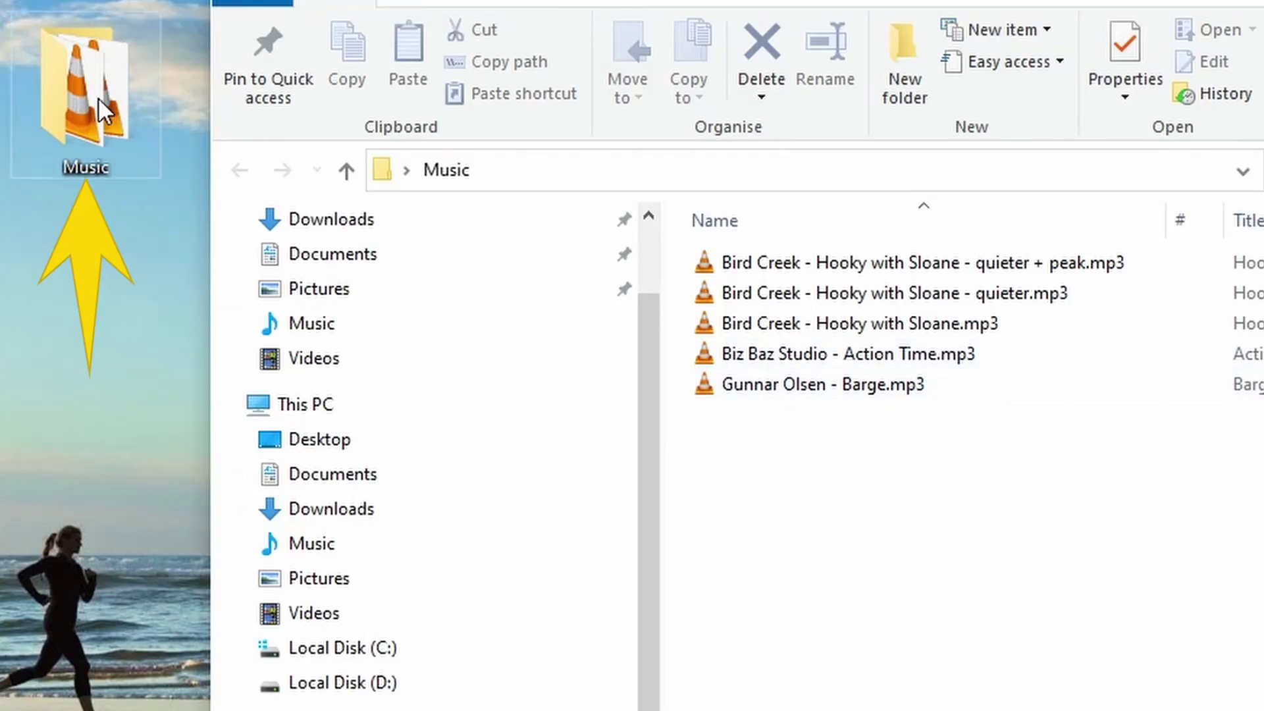
pyautogui.moveTo(961, 493); pyautogui.dragTo(716, 164)
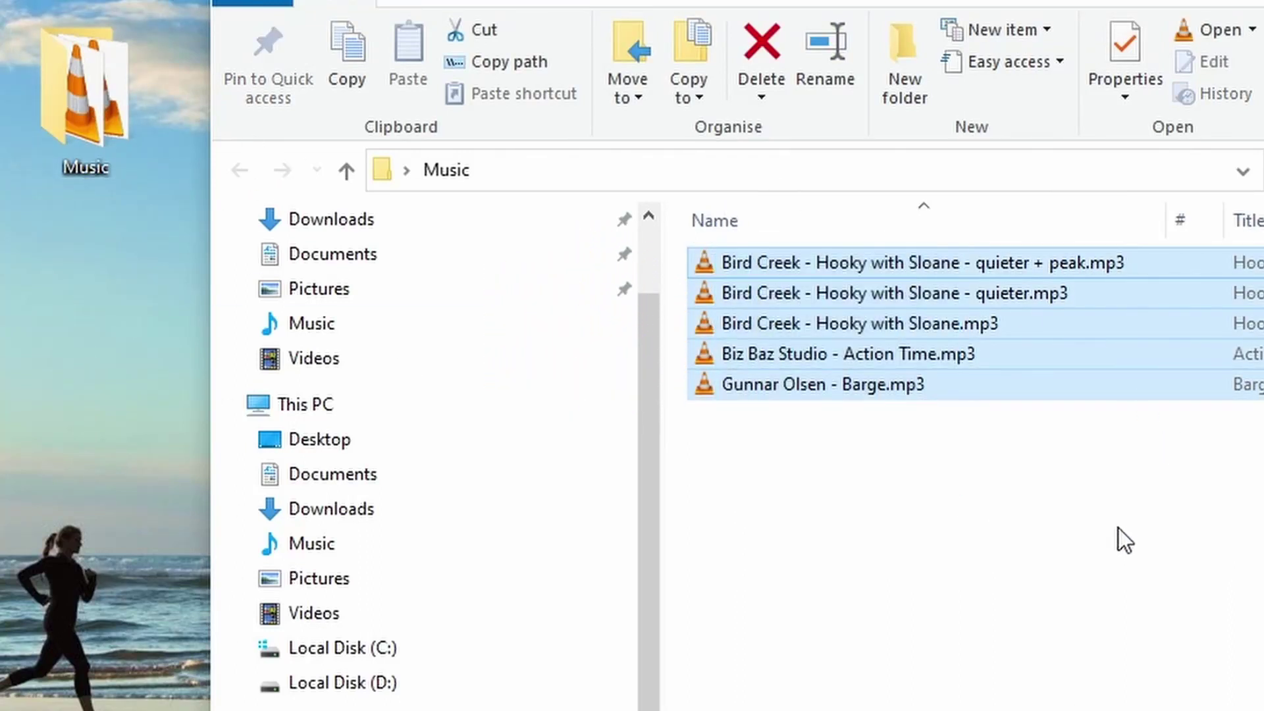
pyautogui.click(958, 525)
pyautogui.moveTo(1263, 518); pyautogui.dragTo(849, 489)
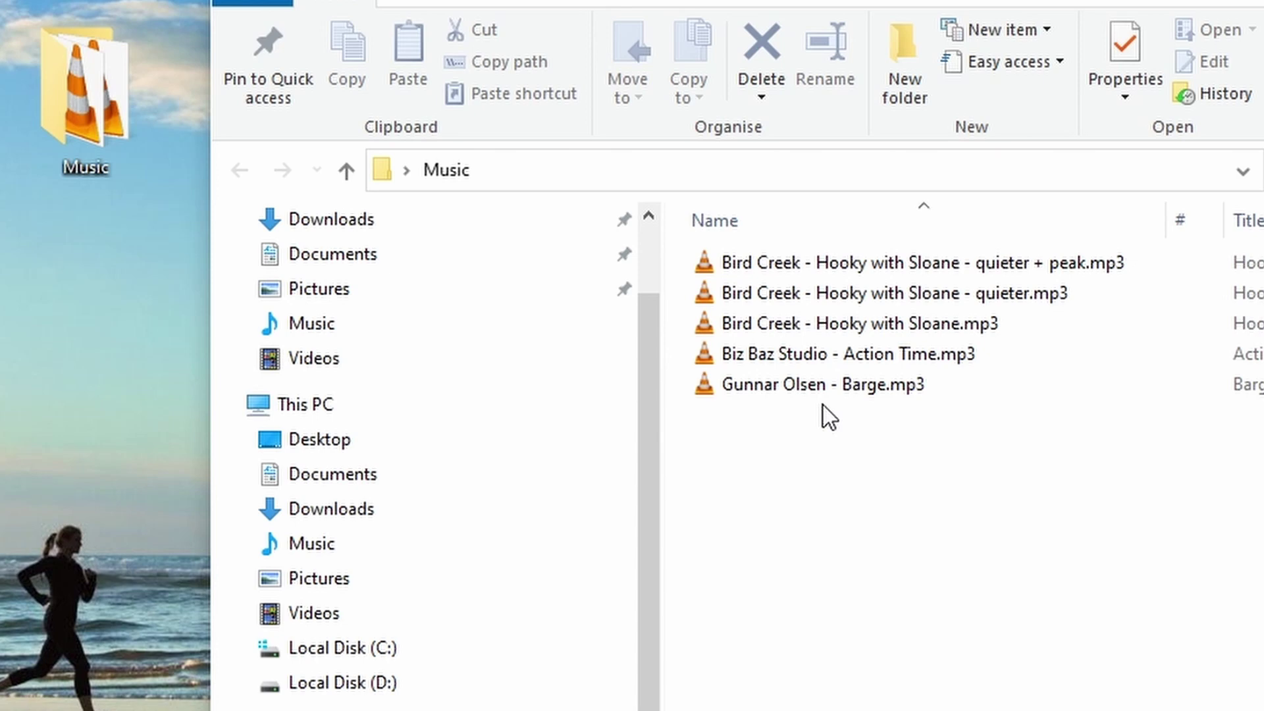
# Step through the Bird Creek versions, ending on 'Hooky with Sloane - quieter + peak'
pyautogui.click(912, 324)
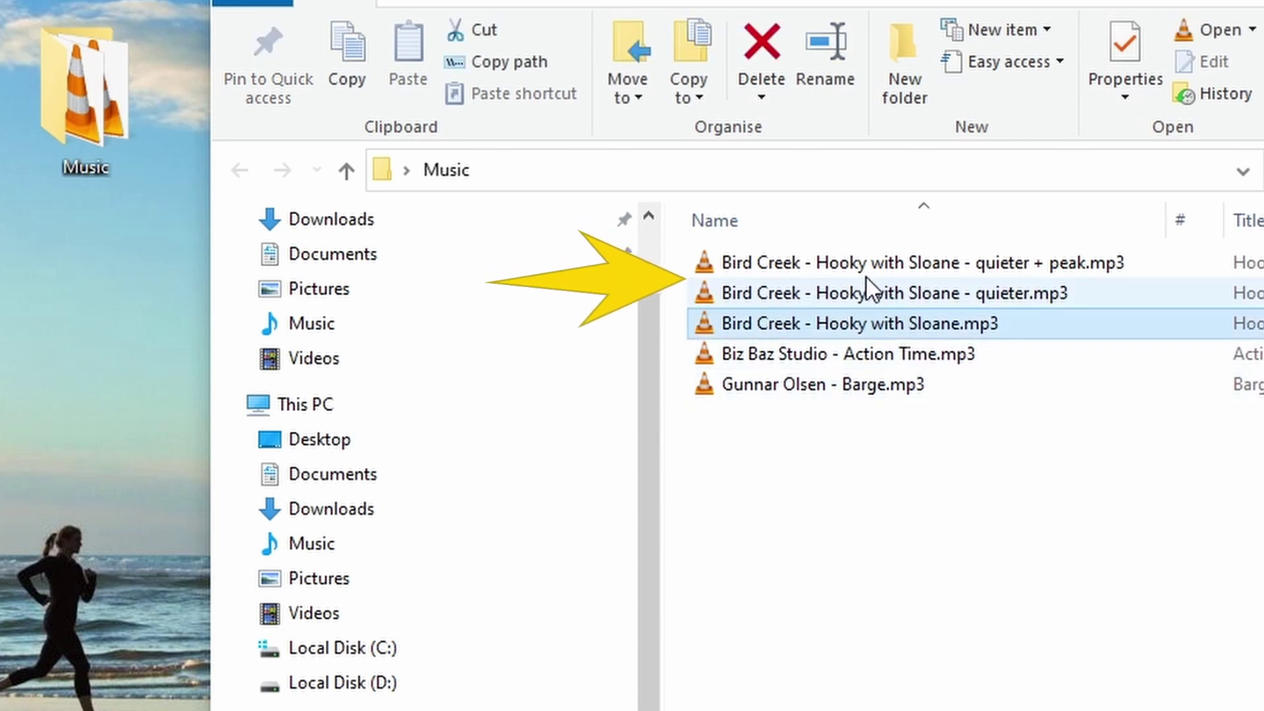
pyautogui.keyDown('shift'); pyautogui.click(858, 264); pyautogui.keyUp('shift')
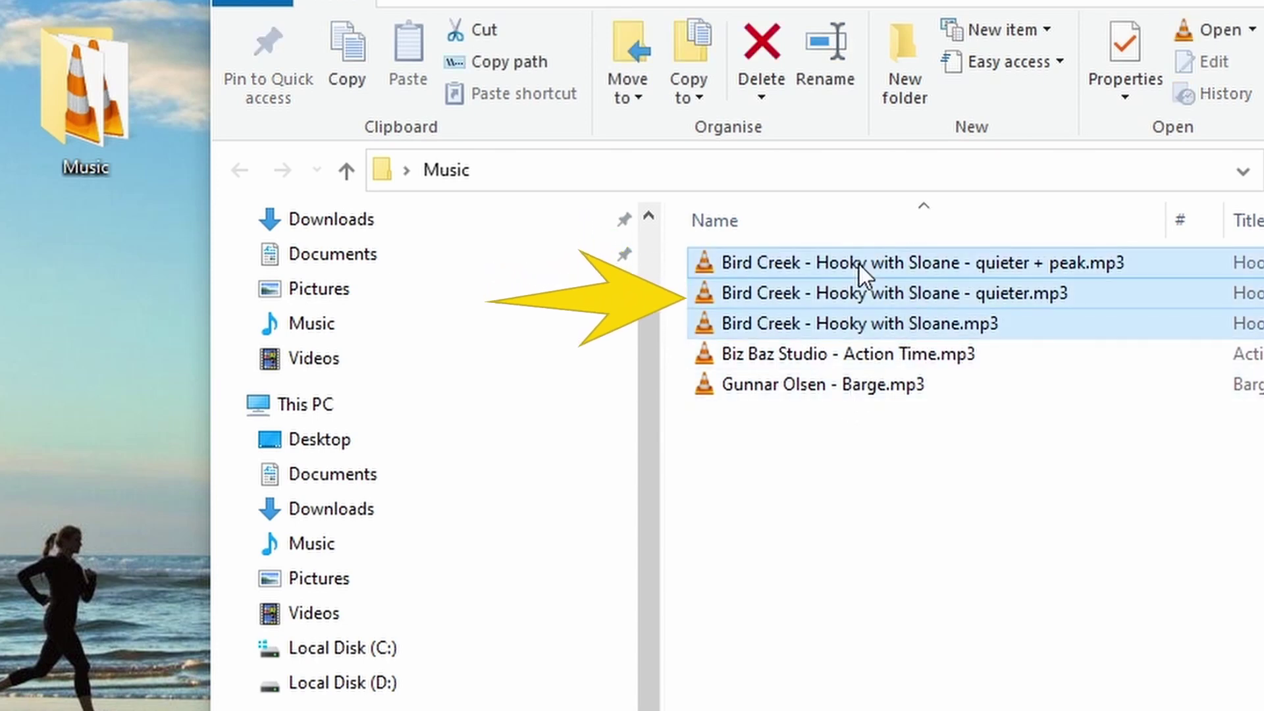
pyautogui.click(997, 324)
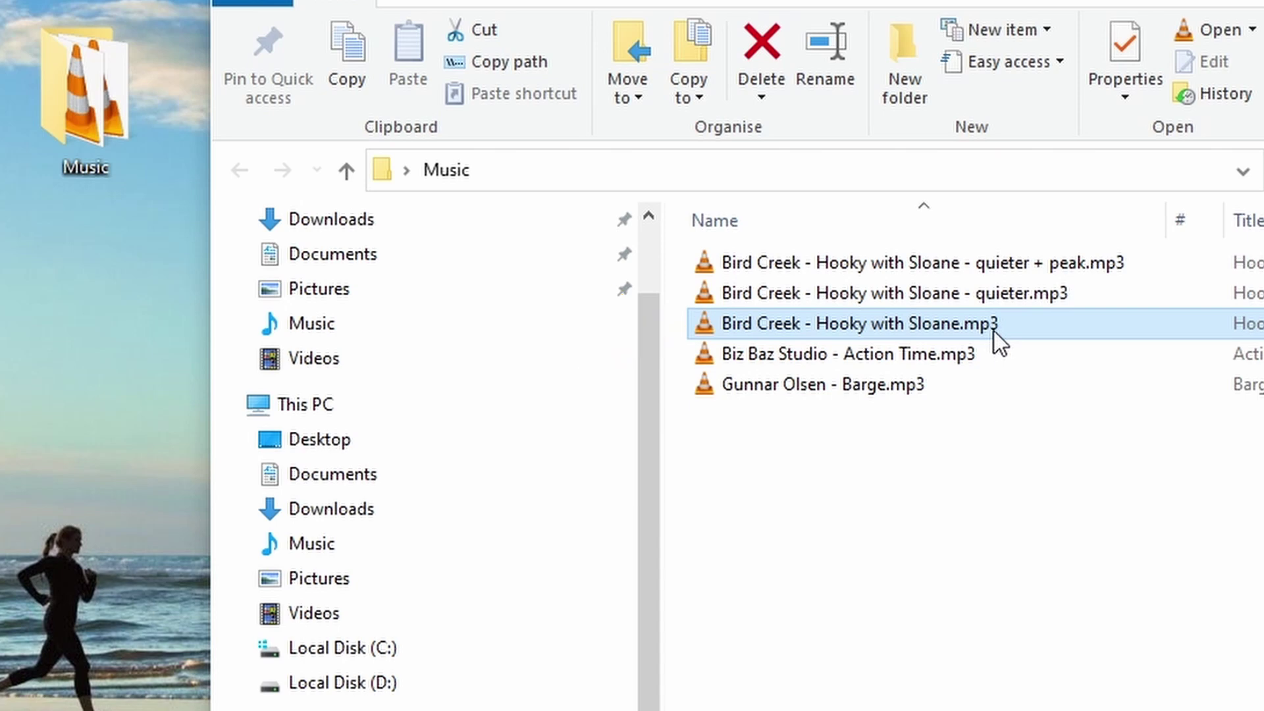
pyautogui.click(1016, 305)
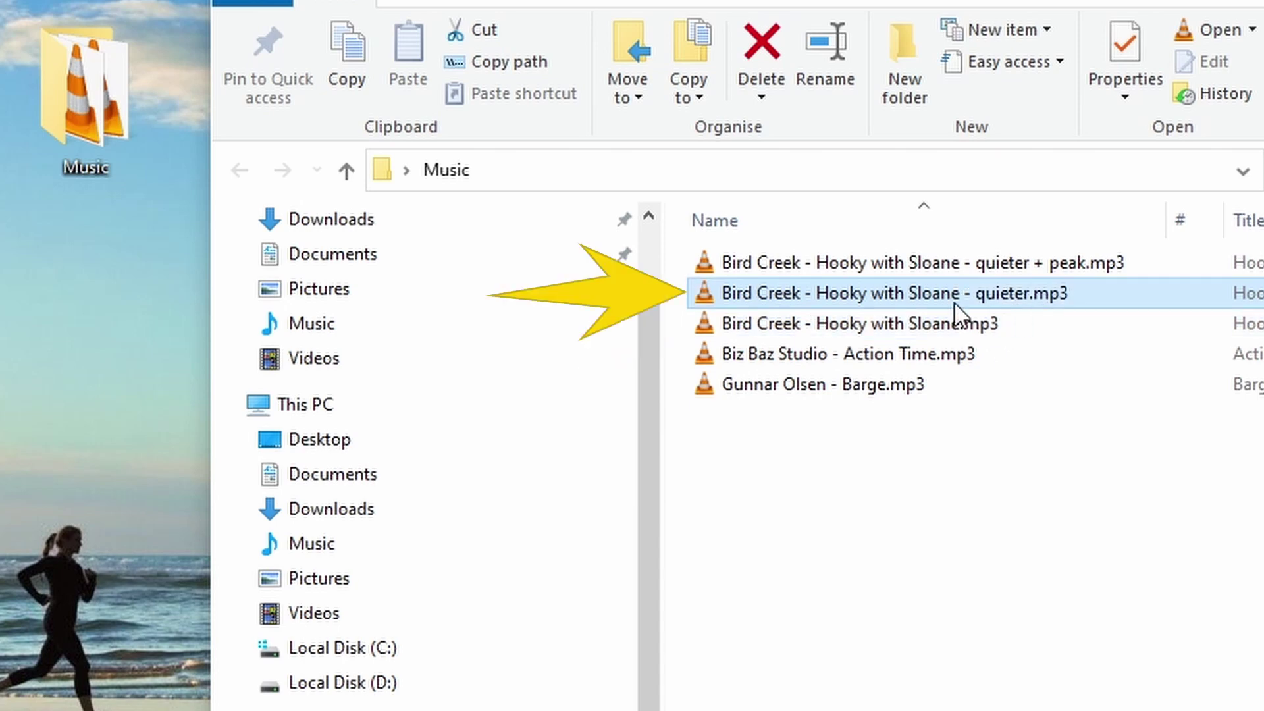
pyautogui.click(1013, 263)
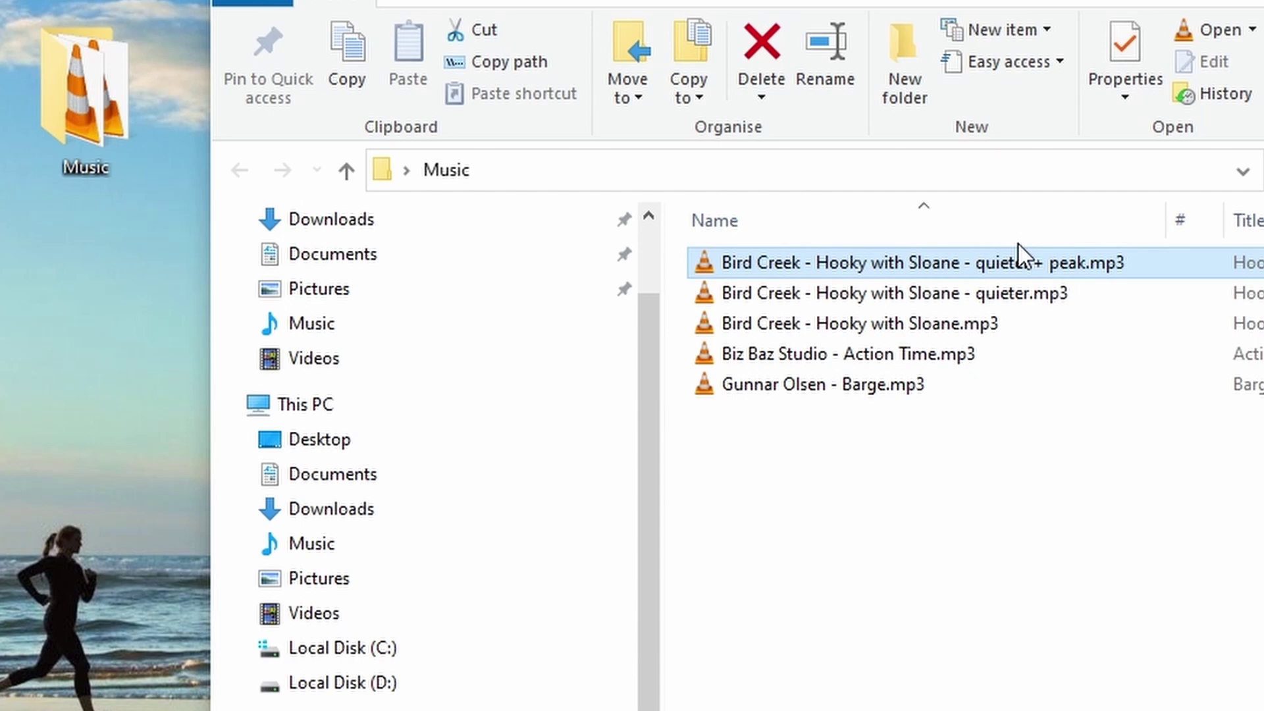
pyautogui.click(1053, 567)
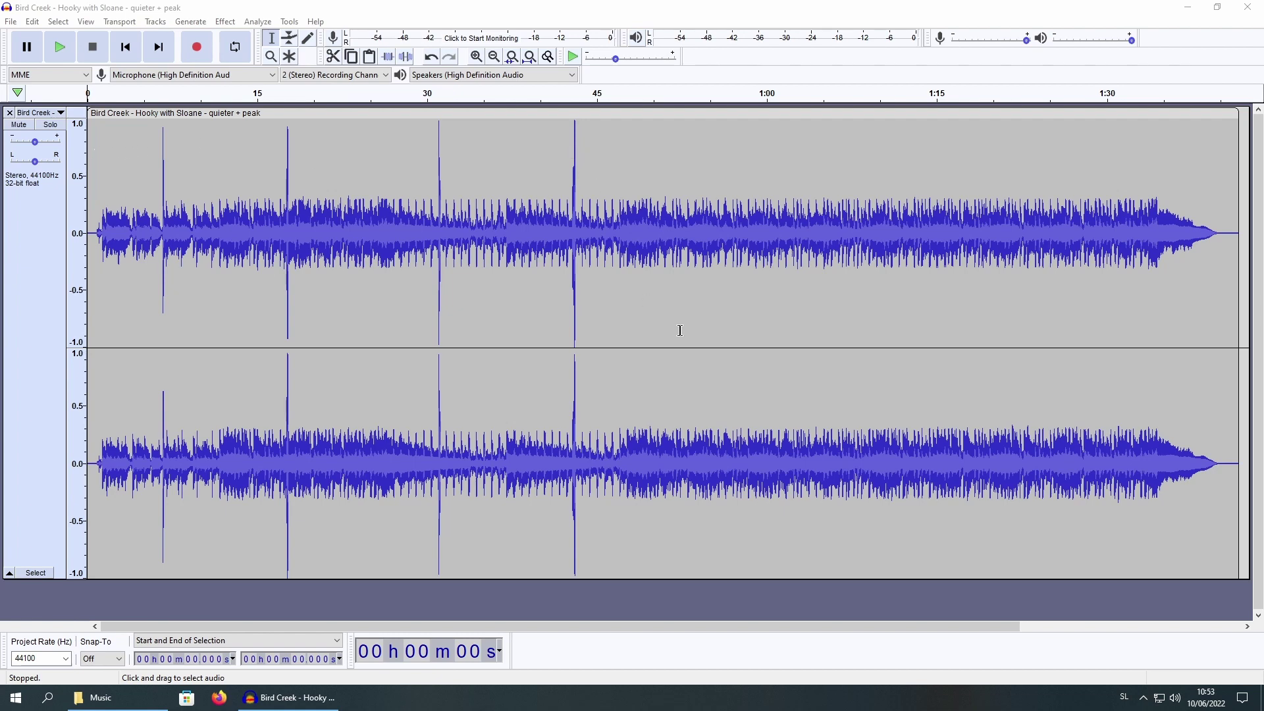
# Zoom far into the waveform around 2.8 seconds, then out to the whole track
pyautogui.click(119, 242)
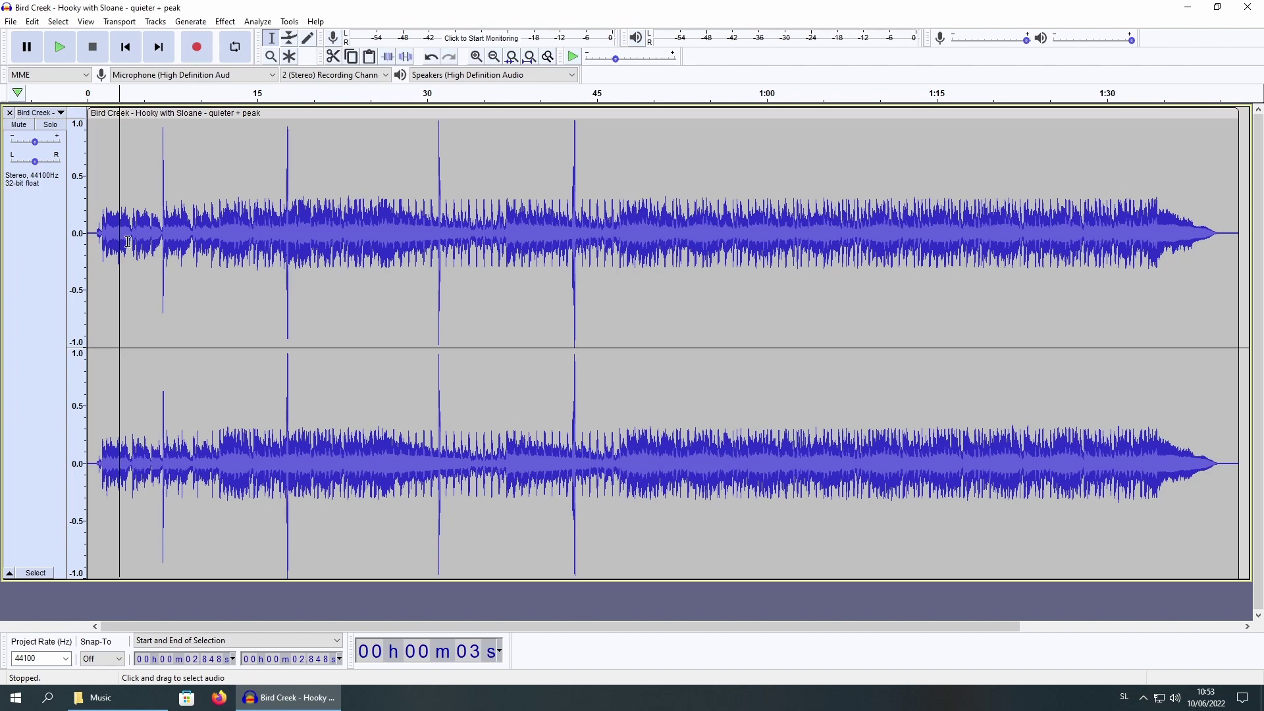
pyautogui.hotkey('ctrl', '1')
pyautogui.hotkey('ctrl', '1')
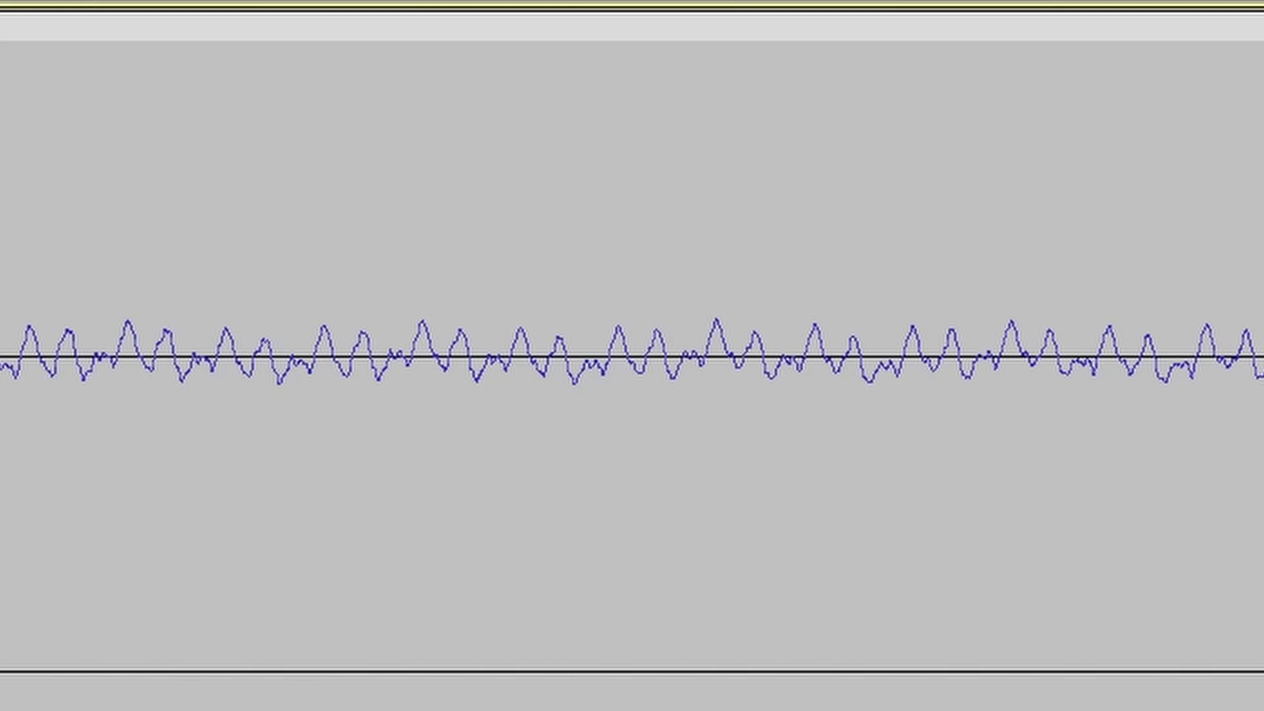
pyautogui.hotkey('ctrl', '2')
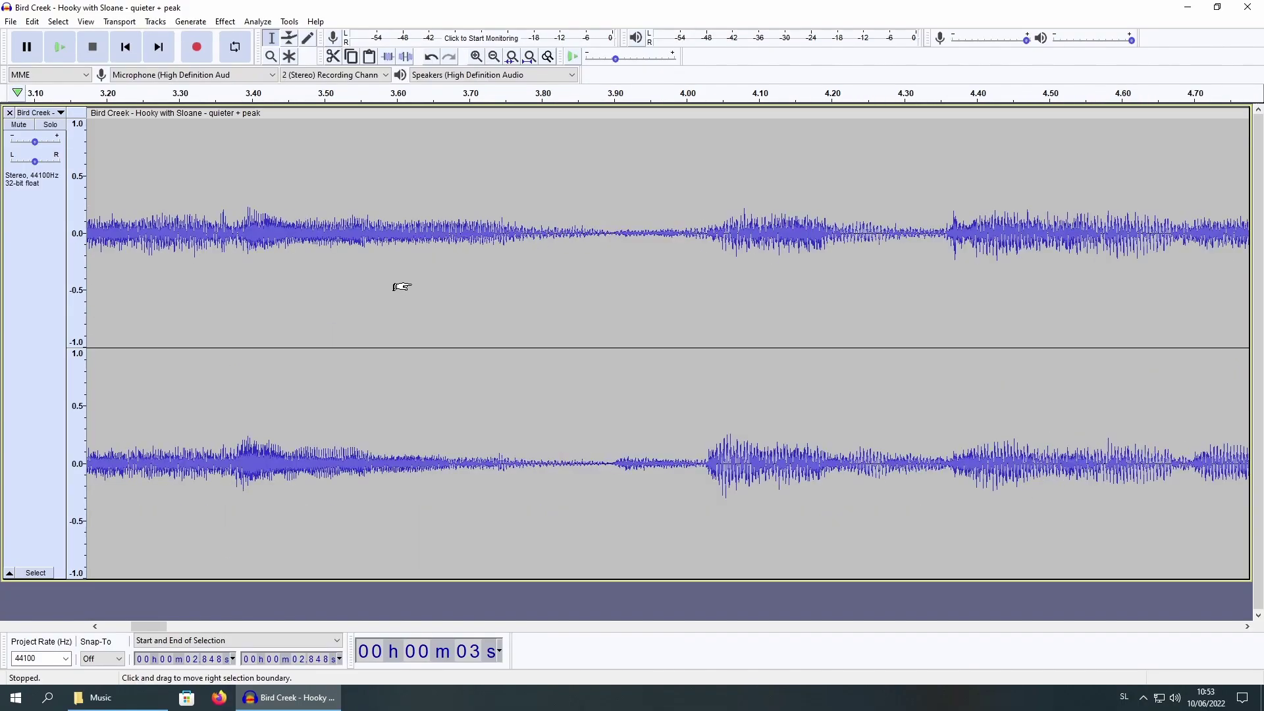
pyautogui.hotkey('ctrl', '3')
pyautogui.hotkey('ctrl', '3')
pyautogui.hotkey('ctrl', '3')
pyautogui.hotkey('ctrl', '3')
# Place the edit position near 1.3 seconds and just before the loud sharp peak
pyautogui.click(94, 150)
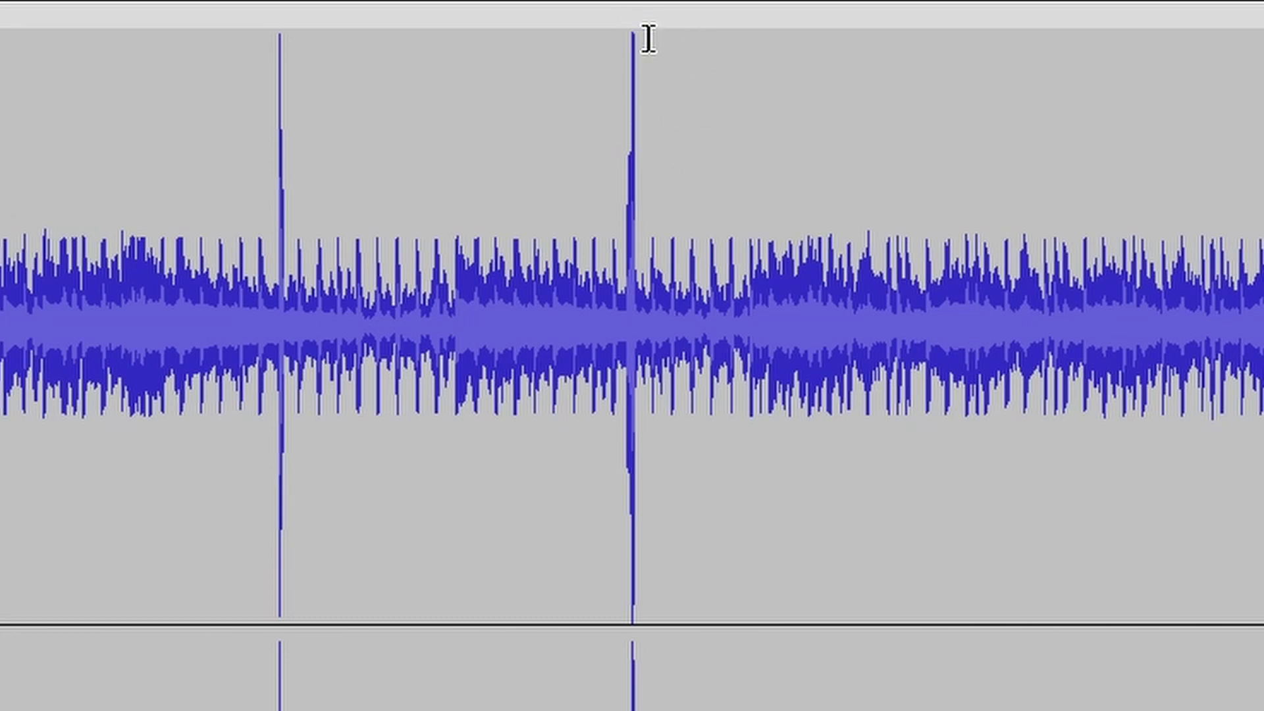
pyautogui.click(631, 37)
pyautogui.scroll(4, 652, 99)
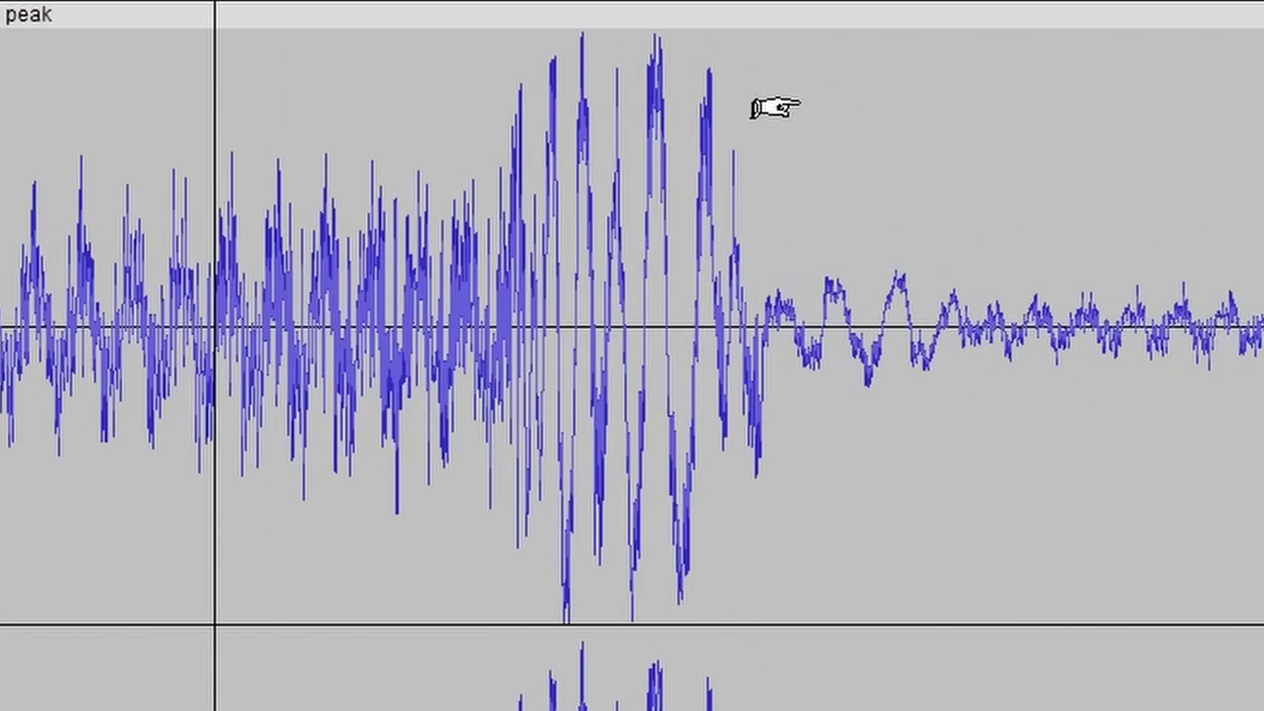
pyautogui.click(578, 38)
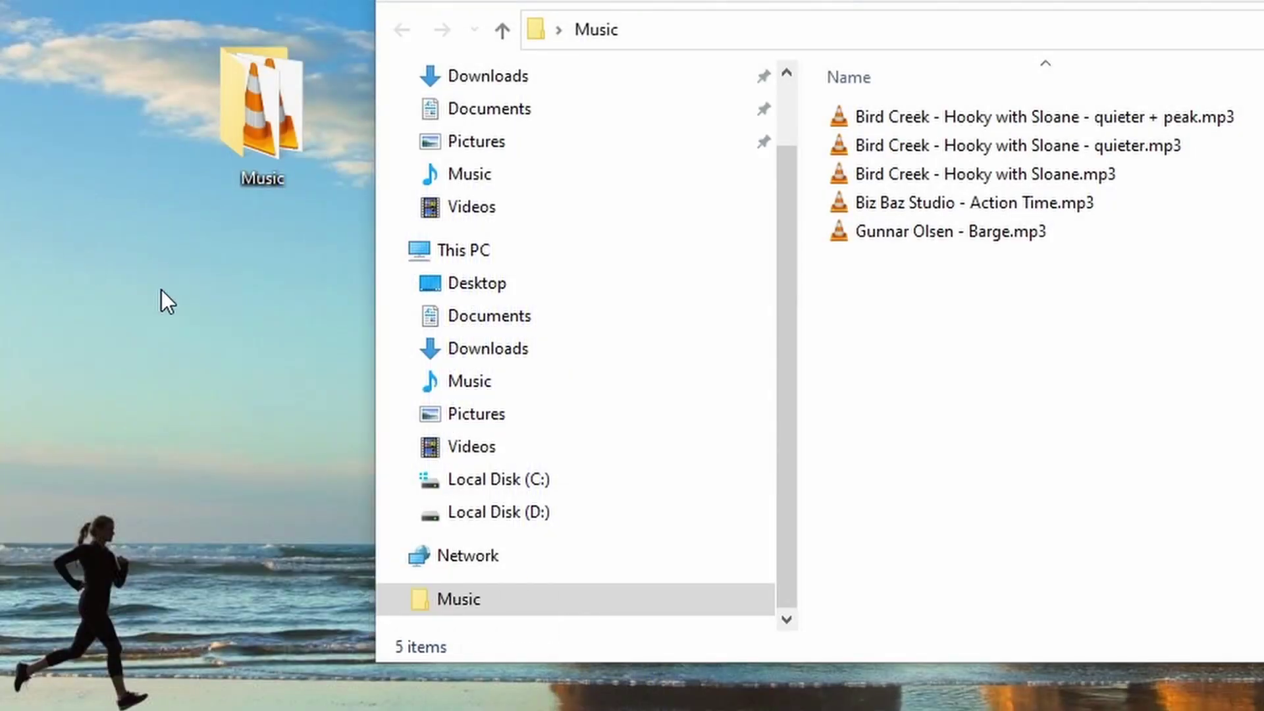
# Copy the Music folder and paste it onto the desktop as 'Music - Copy'
pyautogui.moveTo(193, 1); pyautogui.dragTo(348, 244)
pyautogui.rightClick(267, 84)
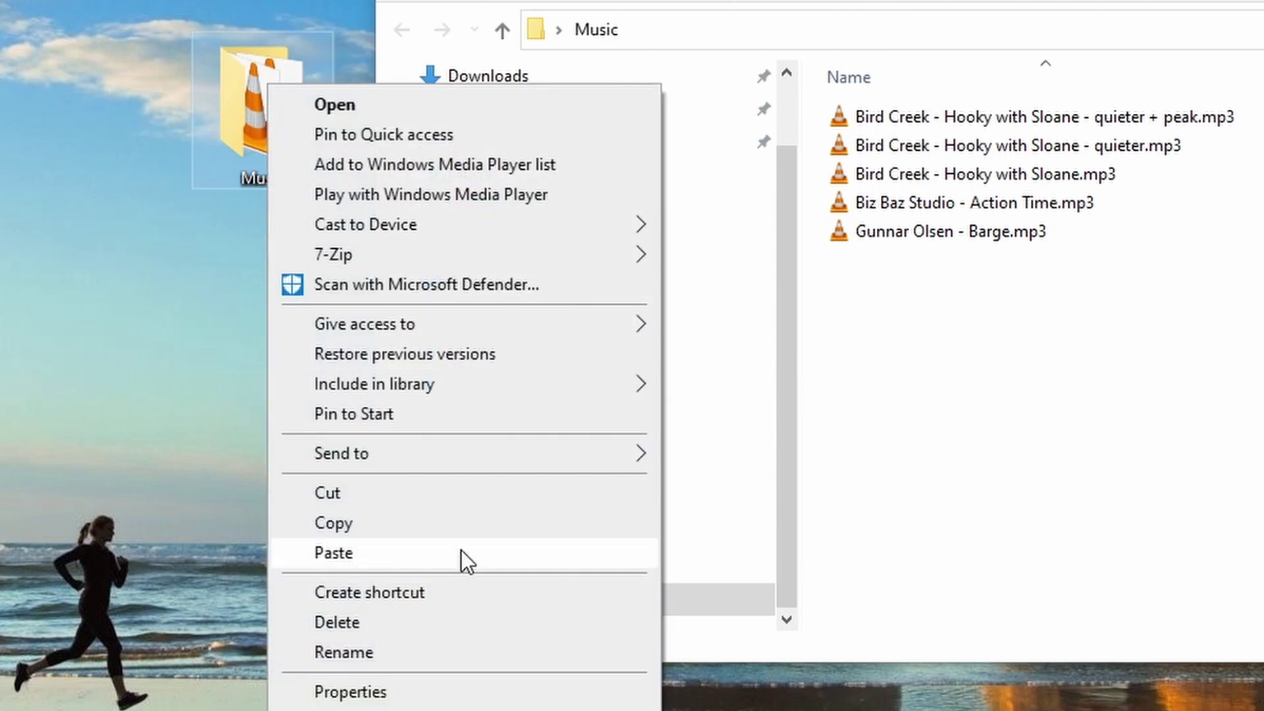
pyautogui.click(438, 535)
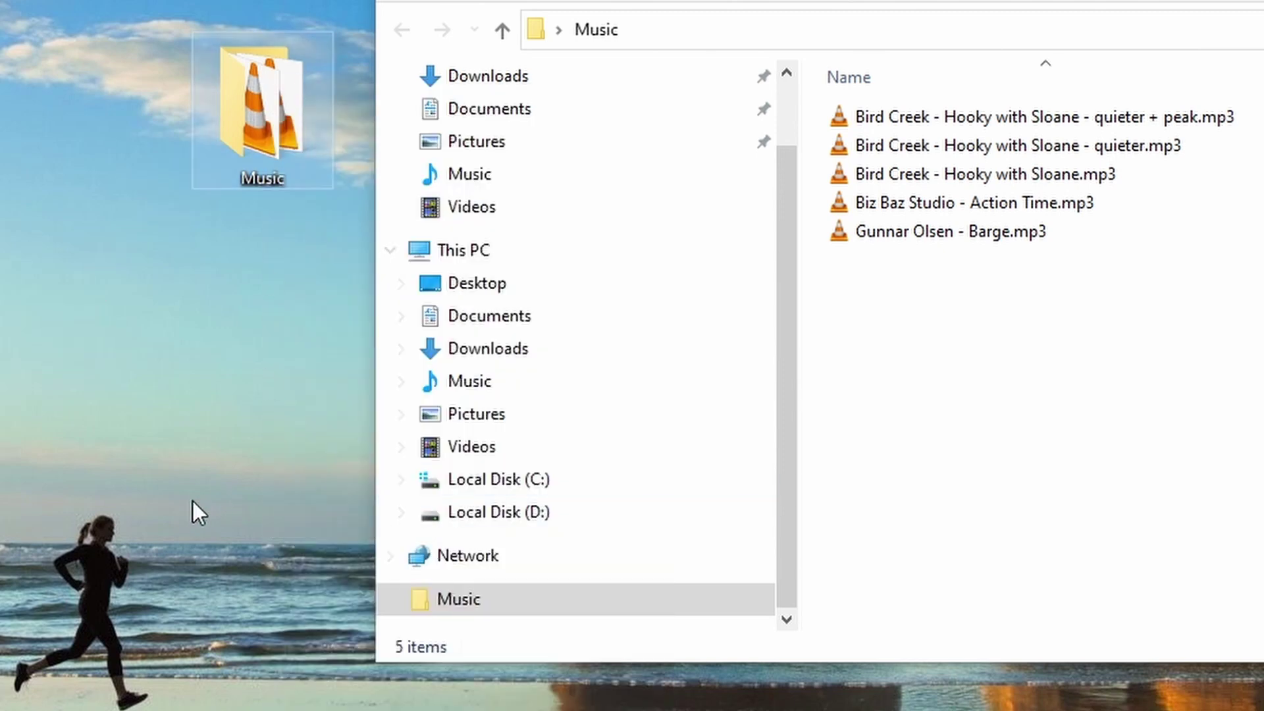
pyautogui.rightClick(203, 353)
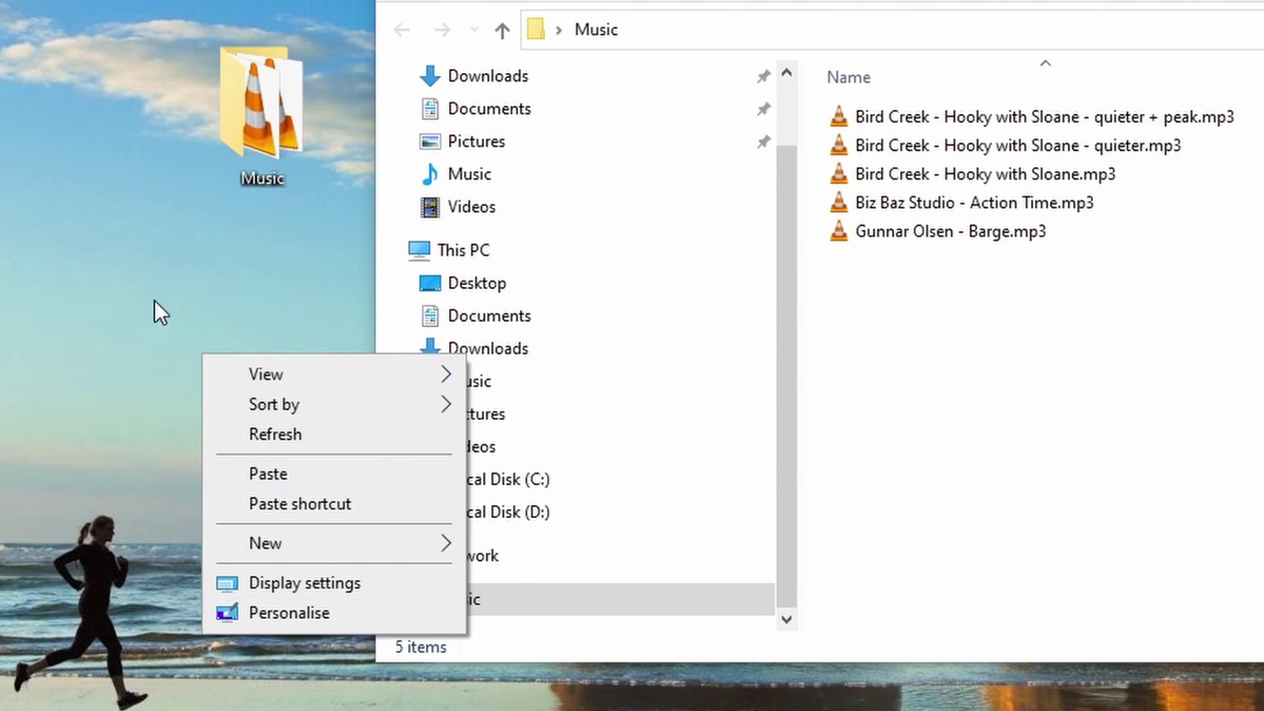
pyautogui.click(310, 469)
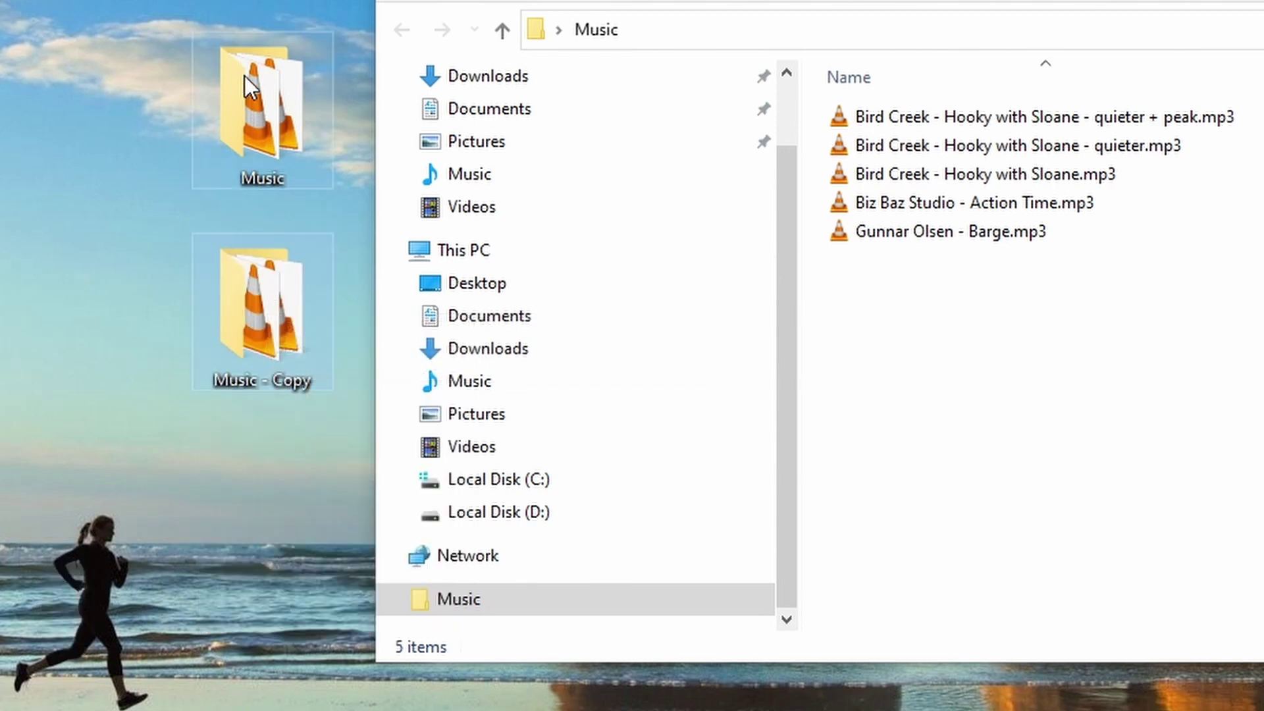
pyautogui.moveTo(250, 317)
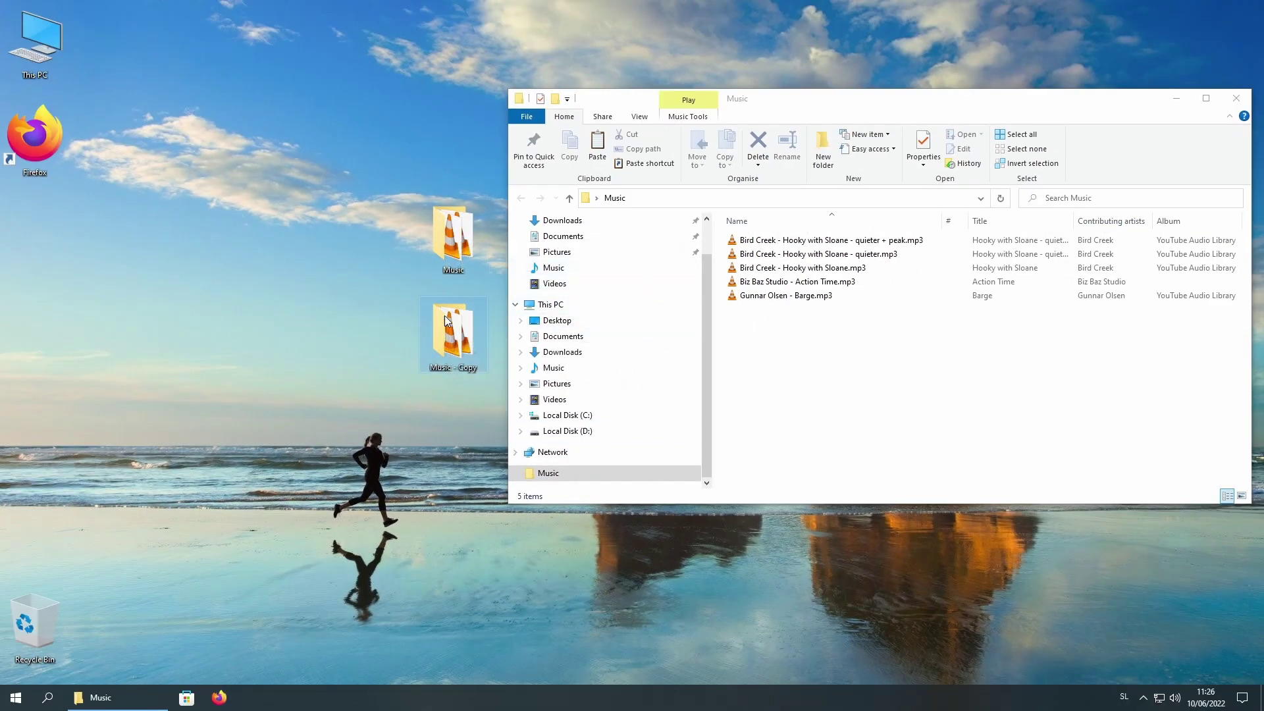
# Drag 'Music - Copy' into the Recycle Bin, empty the bin, then select and clear the five MP3s
pyautogui.moveTo(464, 328); pyautogui.dragTo(36, 623)
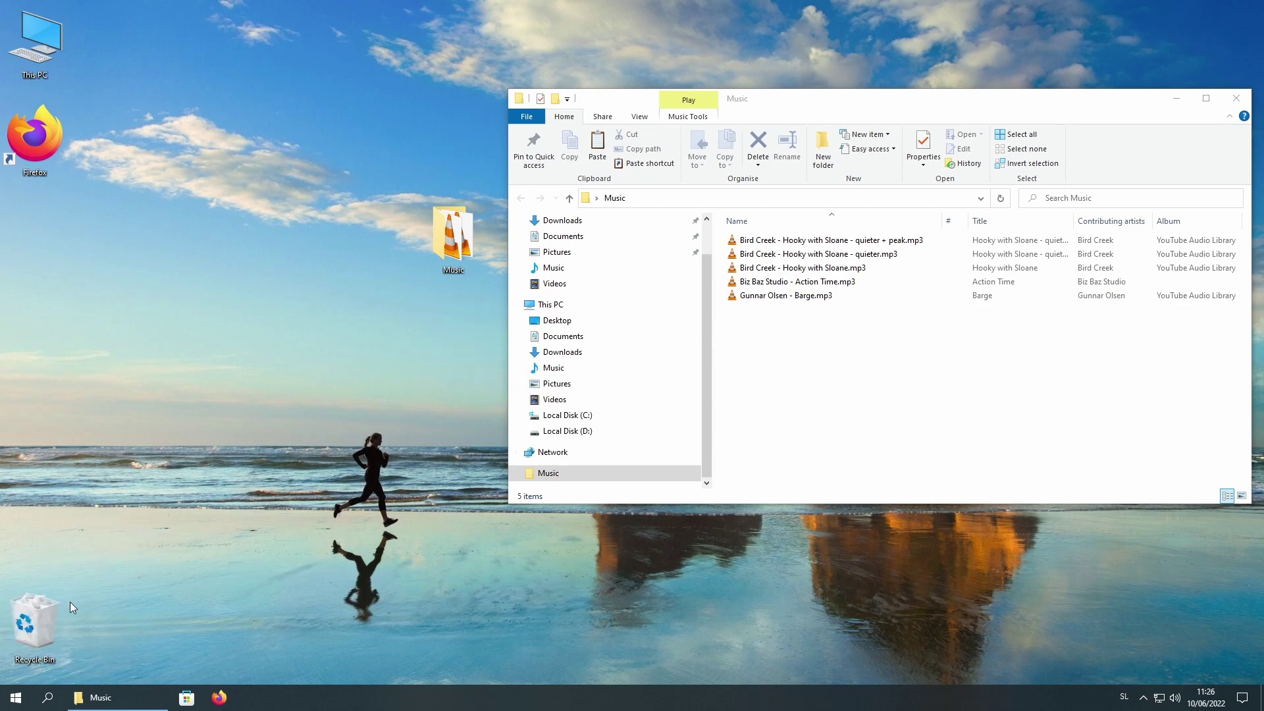
pyautogui.rightClick(29, 620)
pyautogui.click(107, 543)
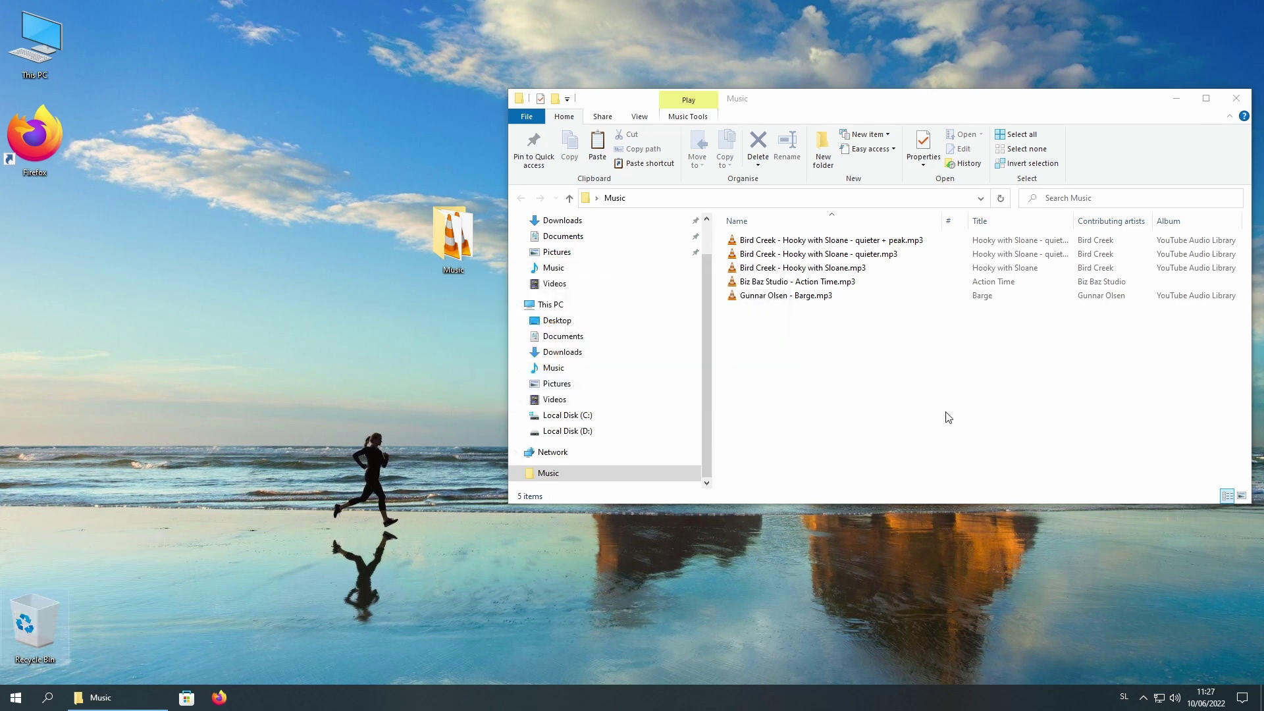
pyautogui.moveTo(920, 362); pyautogui.dragTo(757, 218)
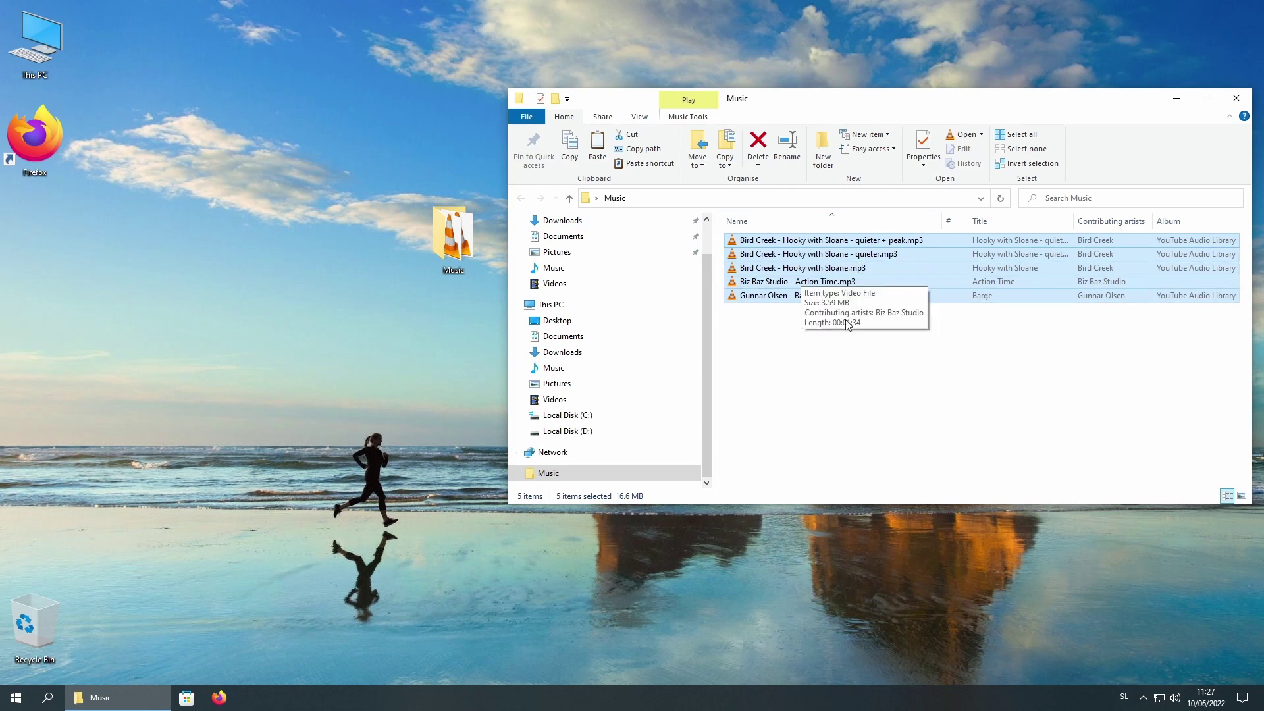
pyautogui.click(835, 407)
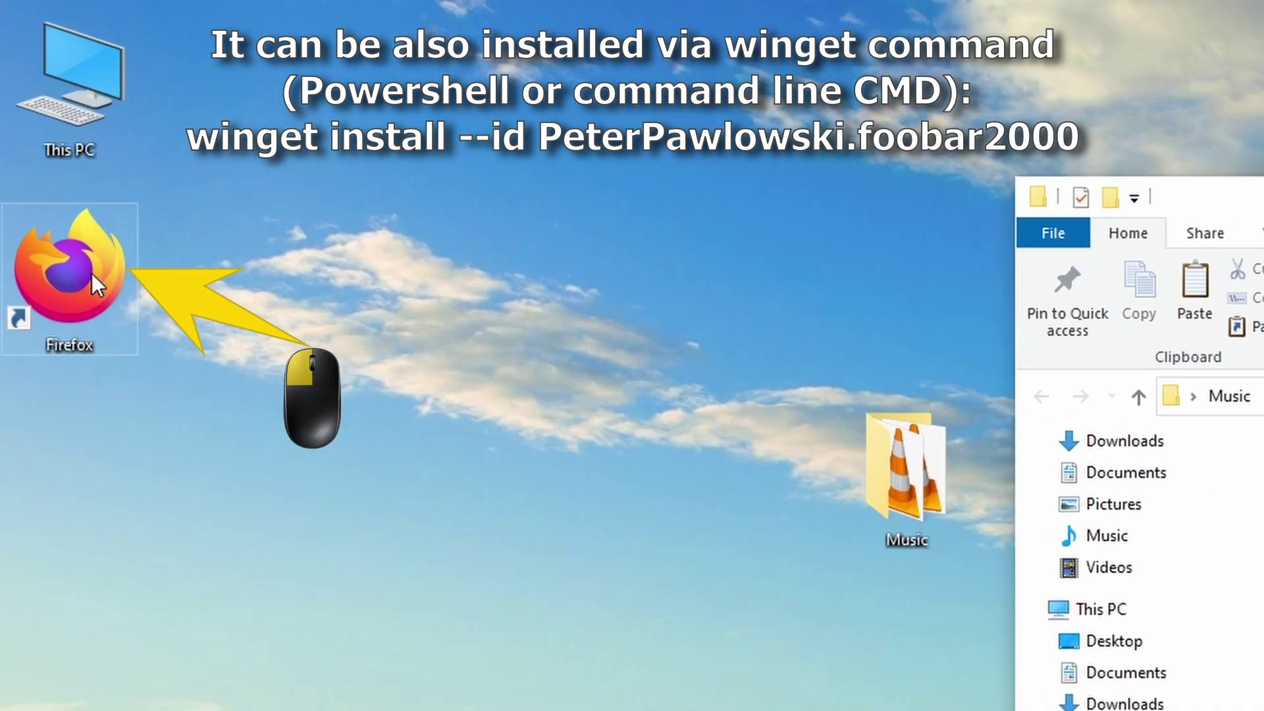
# Launch Firefox and search Google for 'foobar2000'
pyautogui.doubleClick(92, 273)
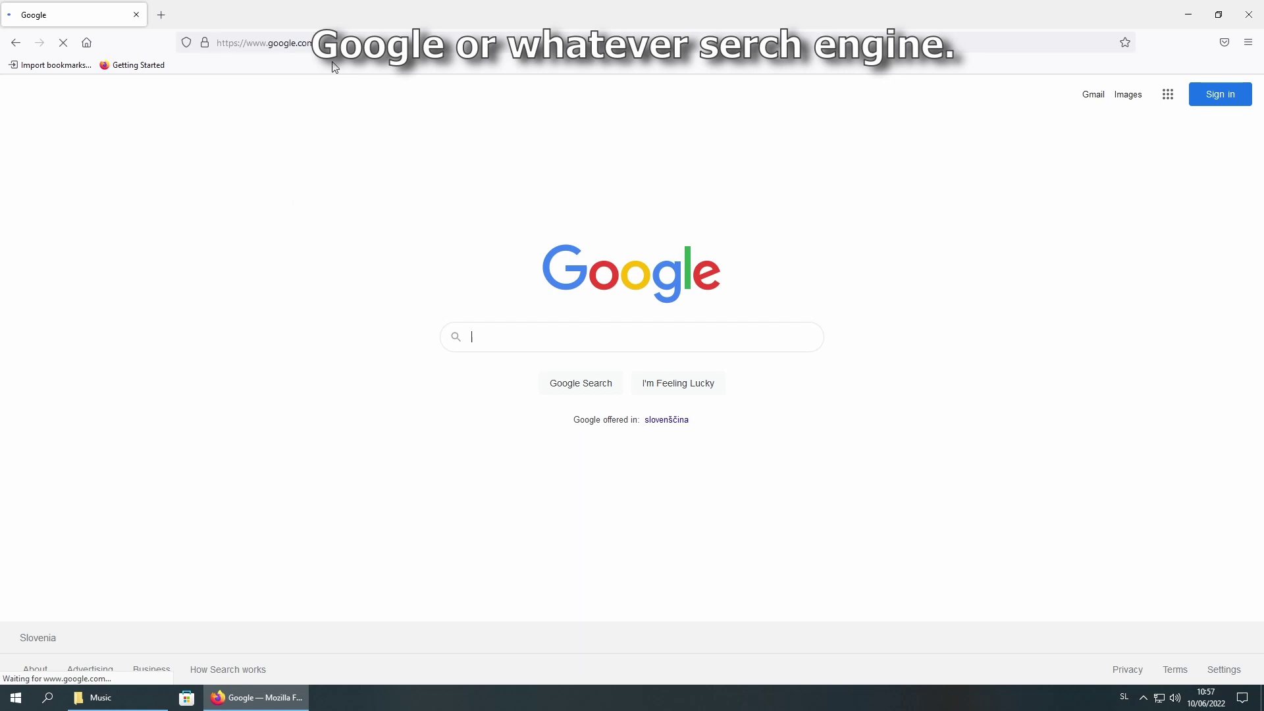
pyautogui.click(626, 335)
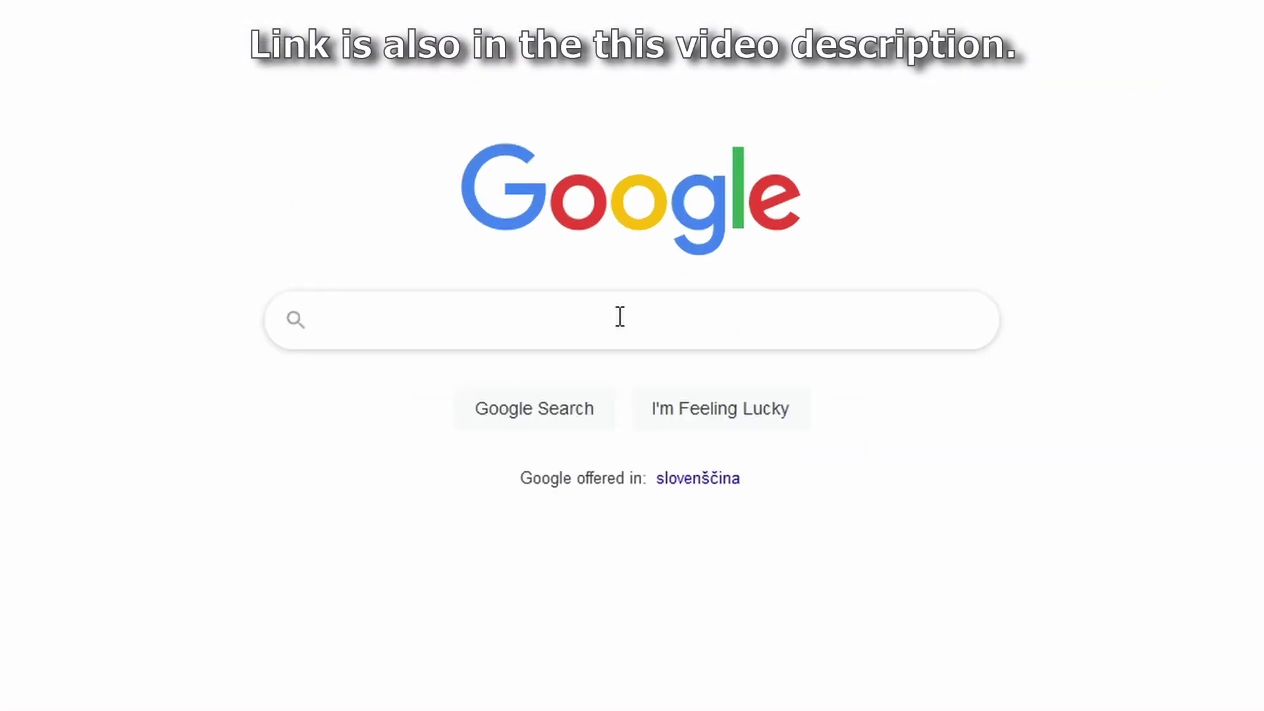
pyautogui.write('foobar2000')
pyautogui.press('Escape')
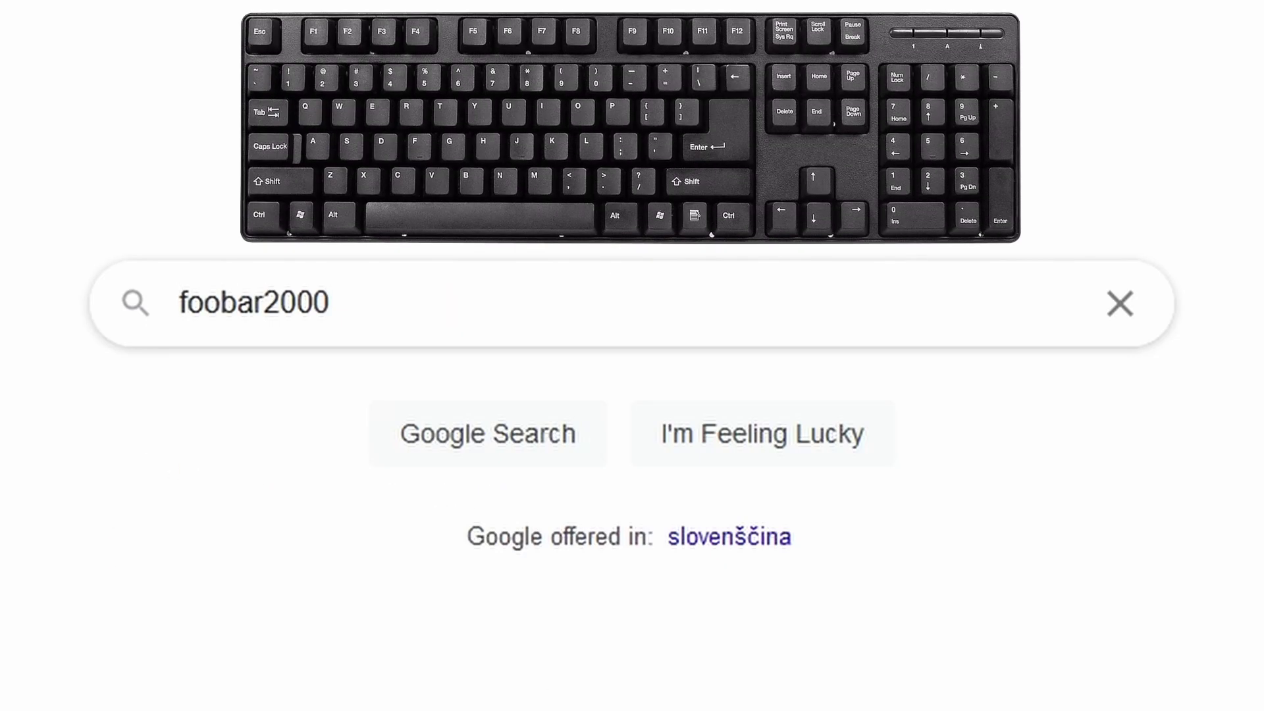
pyautogui.press('Return')
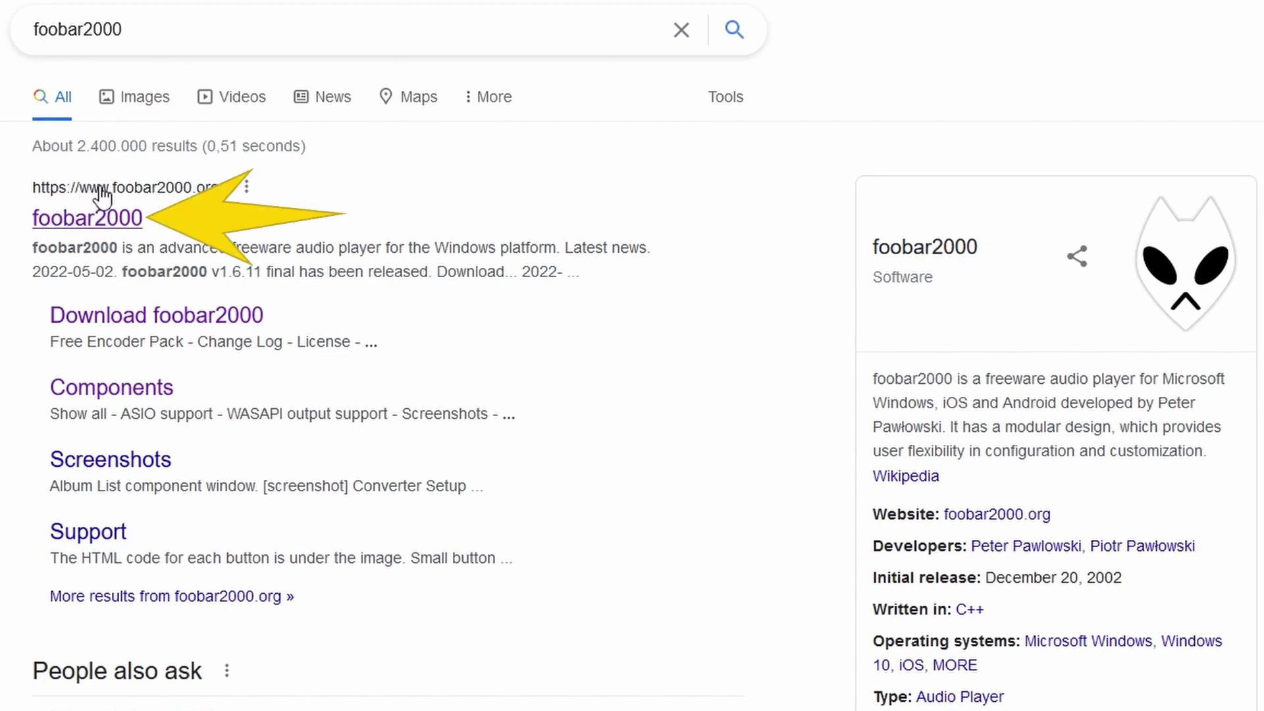
# Follow the foobar2000 result, then load foobar2000.org from the address bar
pyautogui.click(110, 218)
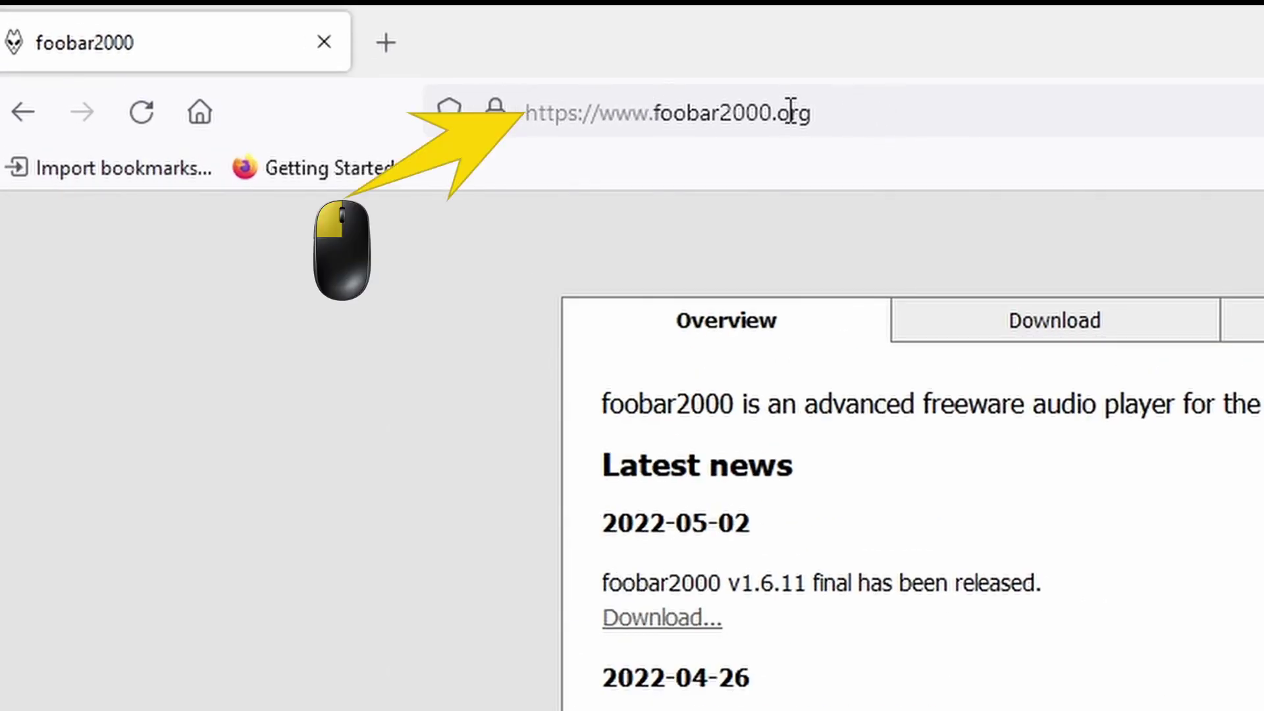
pyautogui.click(873, 120)
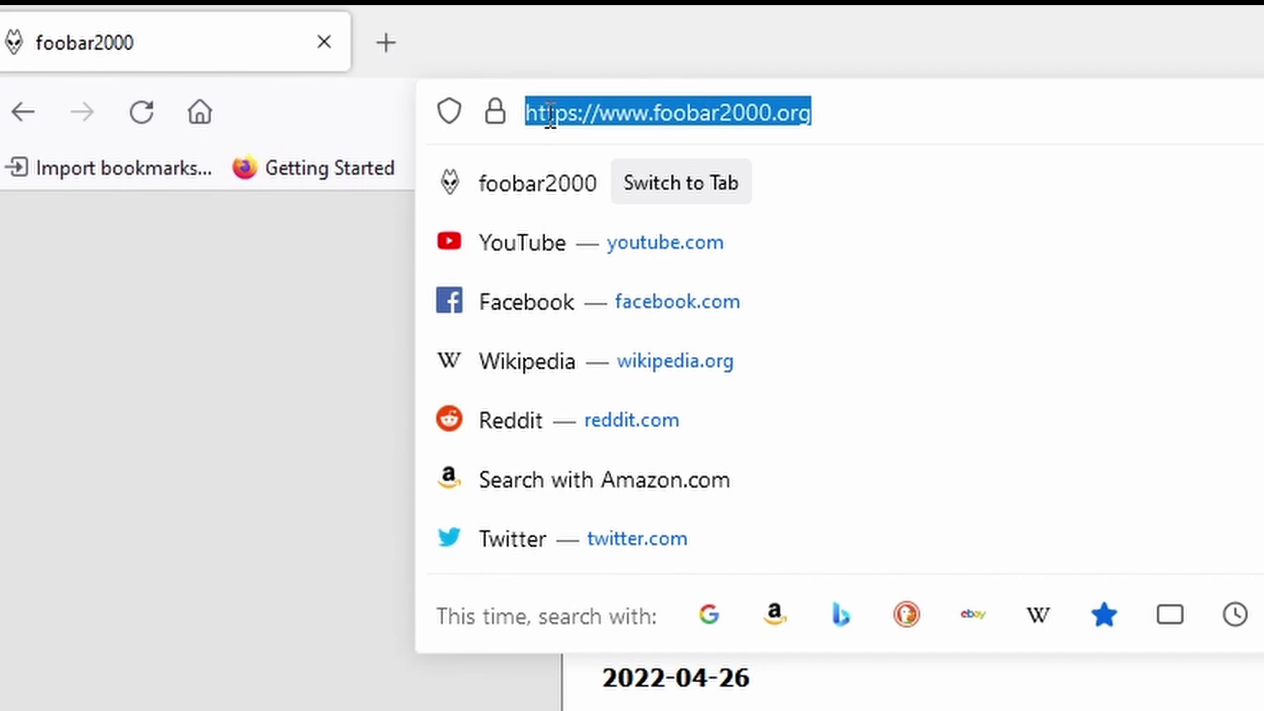
pyautogui.write('f')
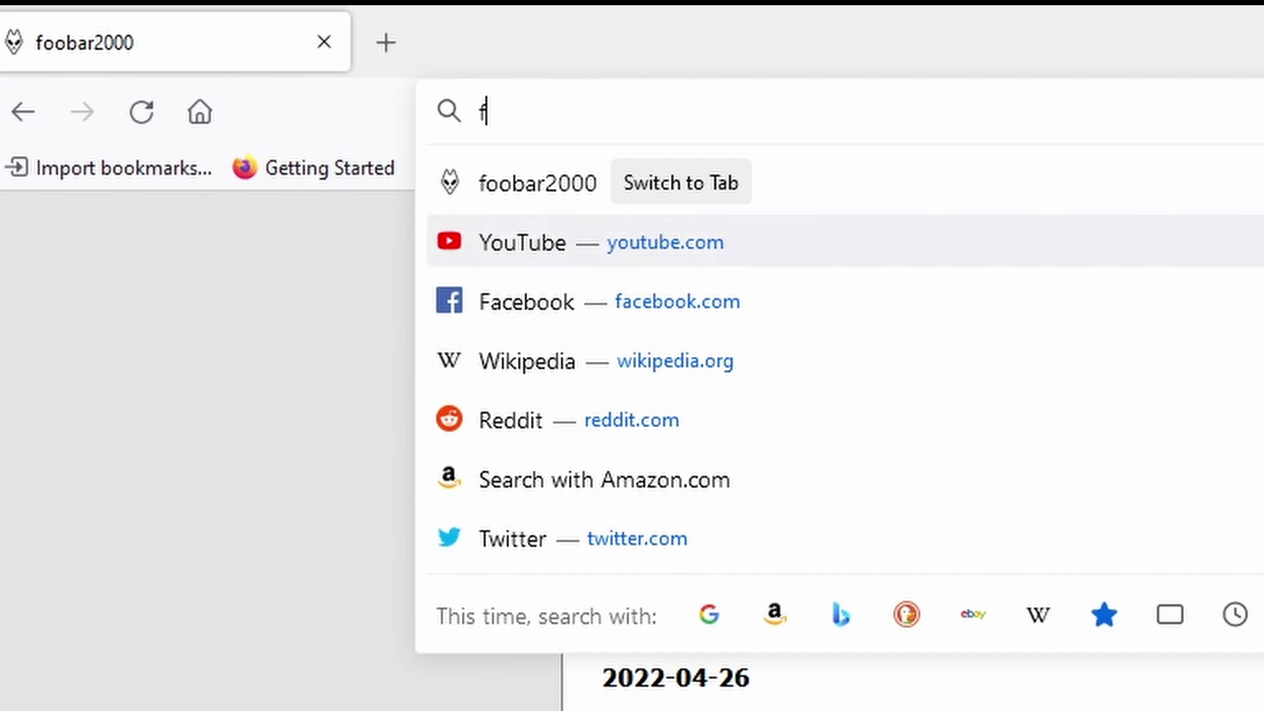
pyautogui.write('oobar')
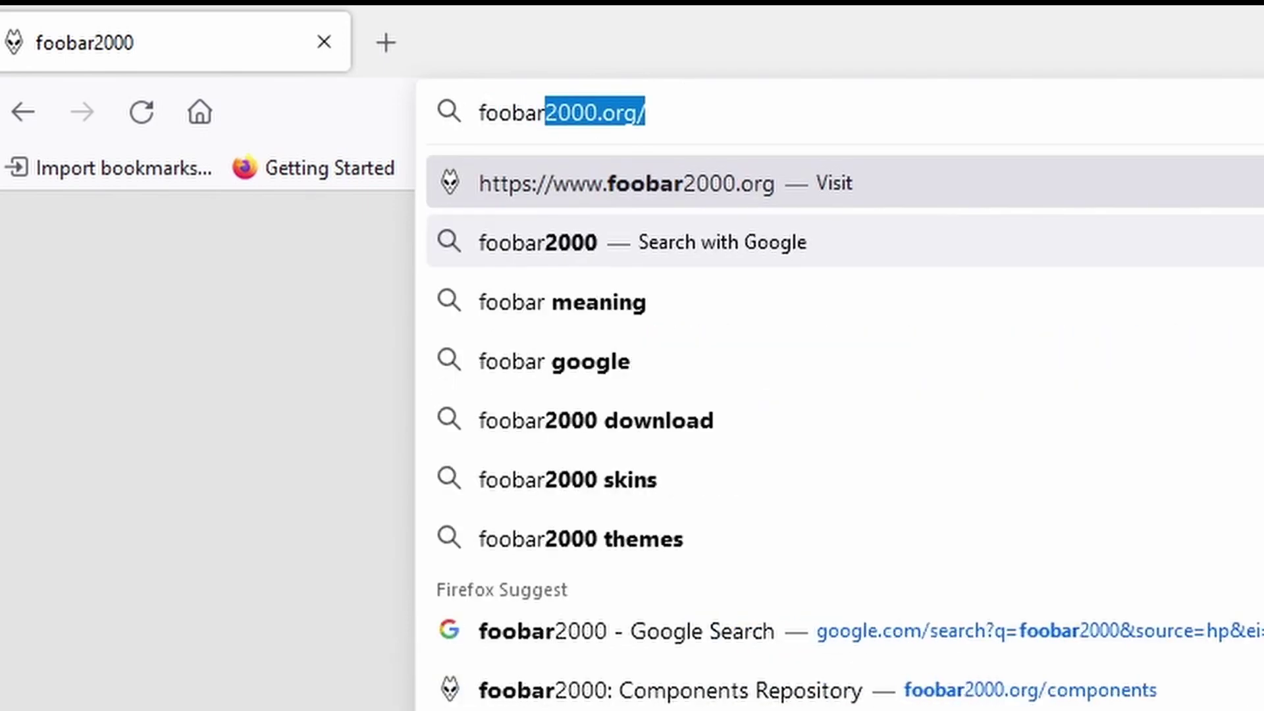
pyautogui.write('2000.or')
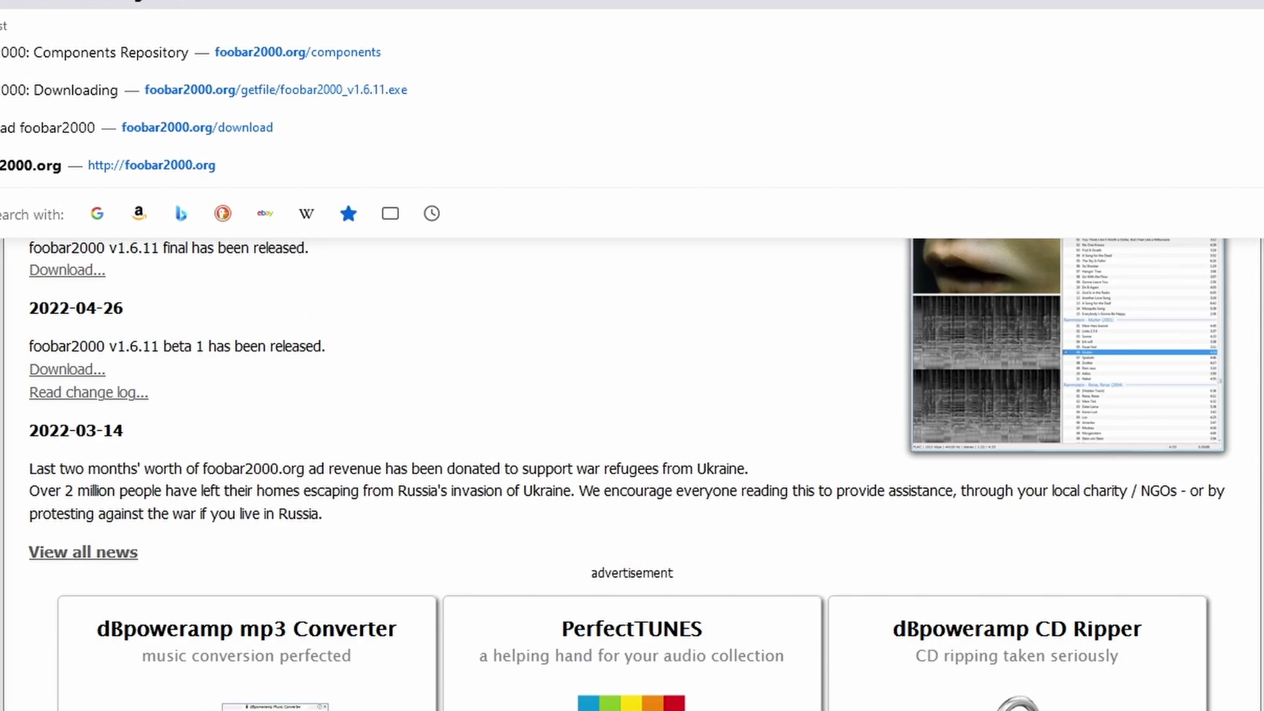
pyautogui.press('Return')
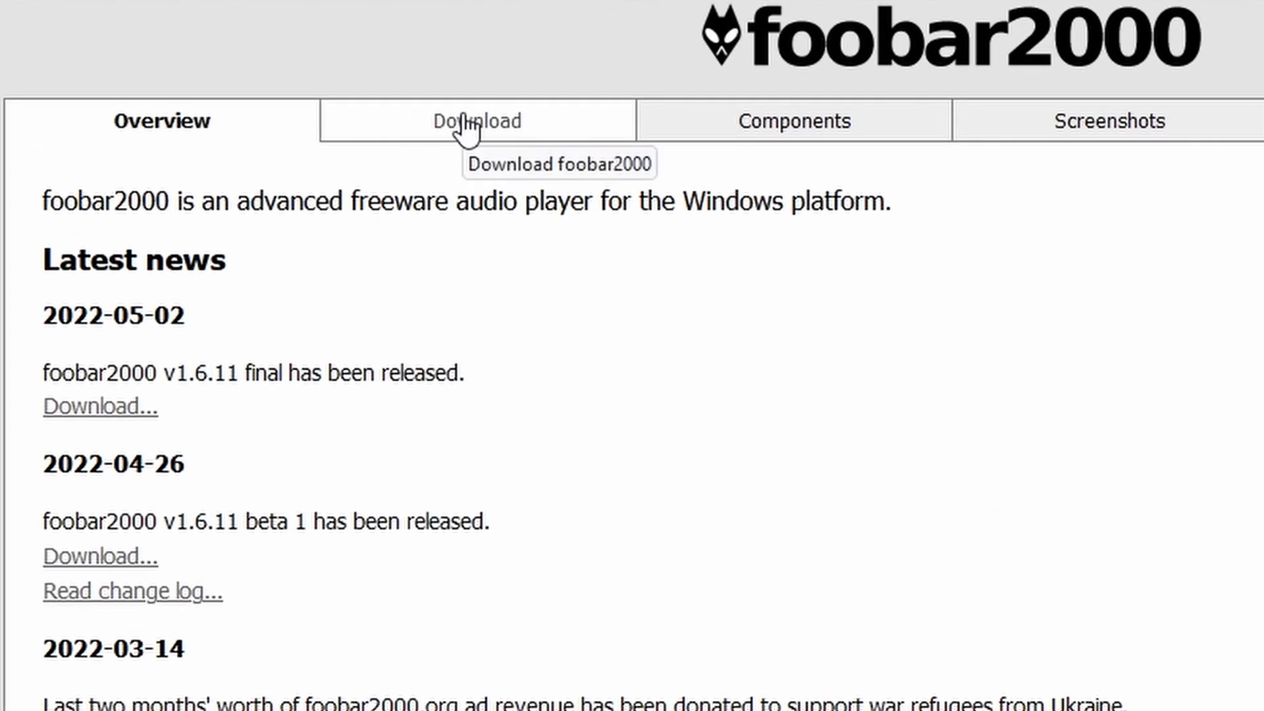
# Download the Latest stable version installer, foobar2000 v1.6.11, from the Download page
pyautogui.click(464, 118)
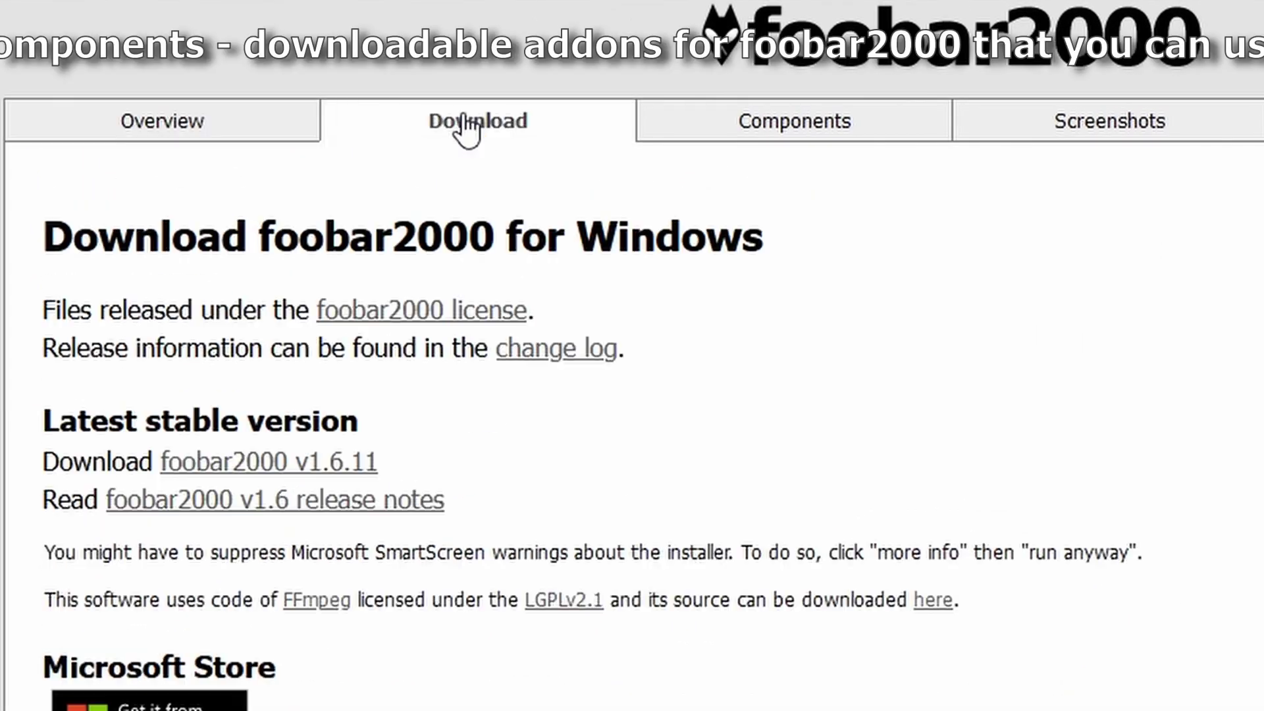
pyautogui.moveTo(26, 425); pyautogui.dragTo(461, 434)
pyautogui.click(96, 459)
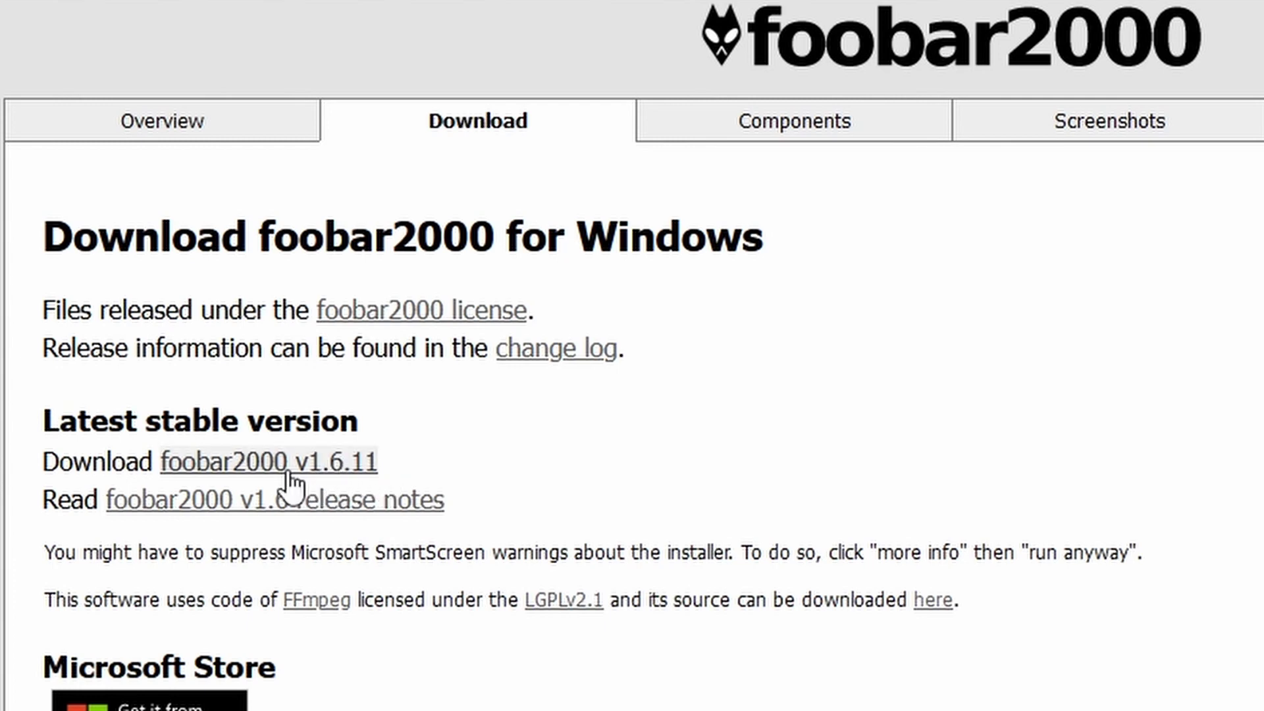
pyautogui.click(343, 469)
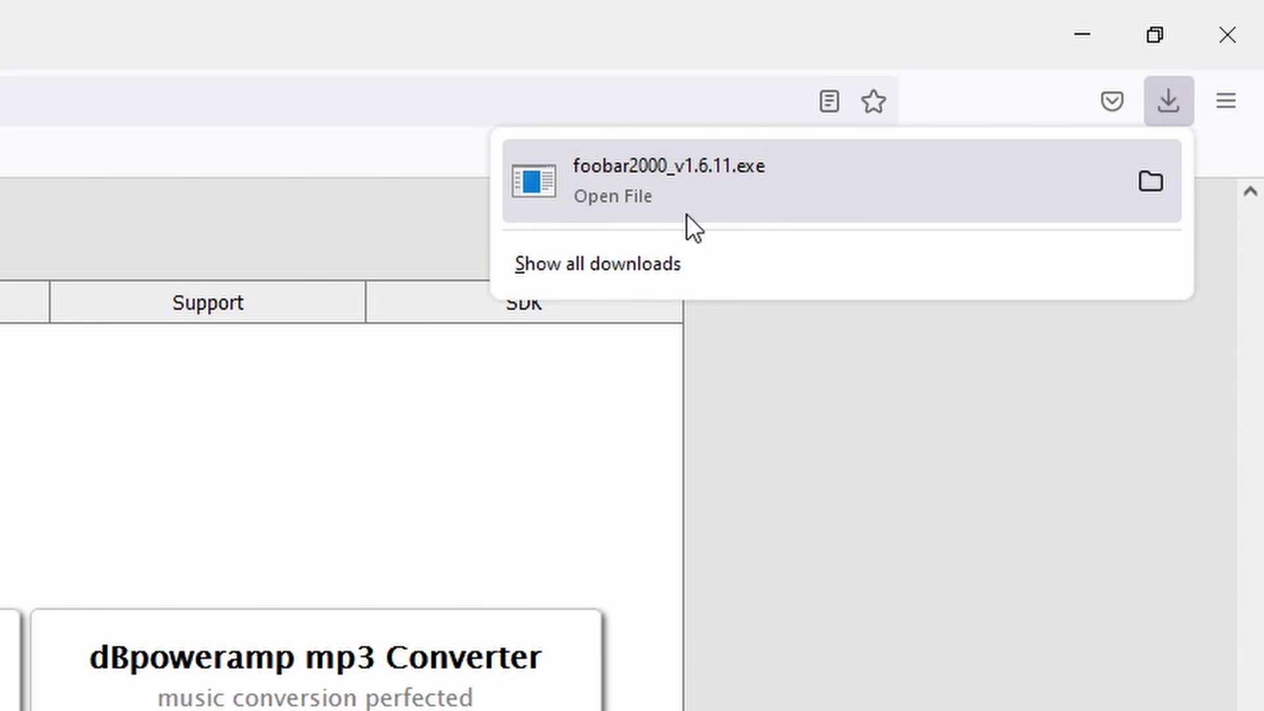
# Show foobar2000_v1.6.11.exe in the Downloads folder and run it
pyautogui.click(1153, 179)
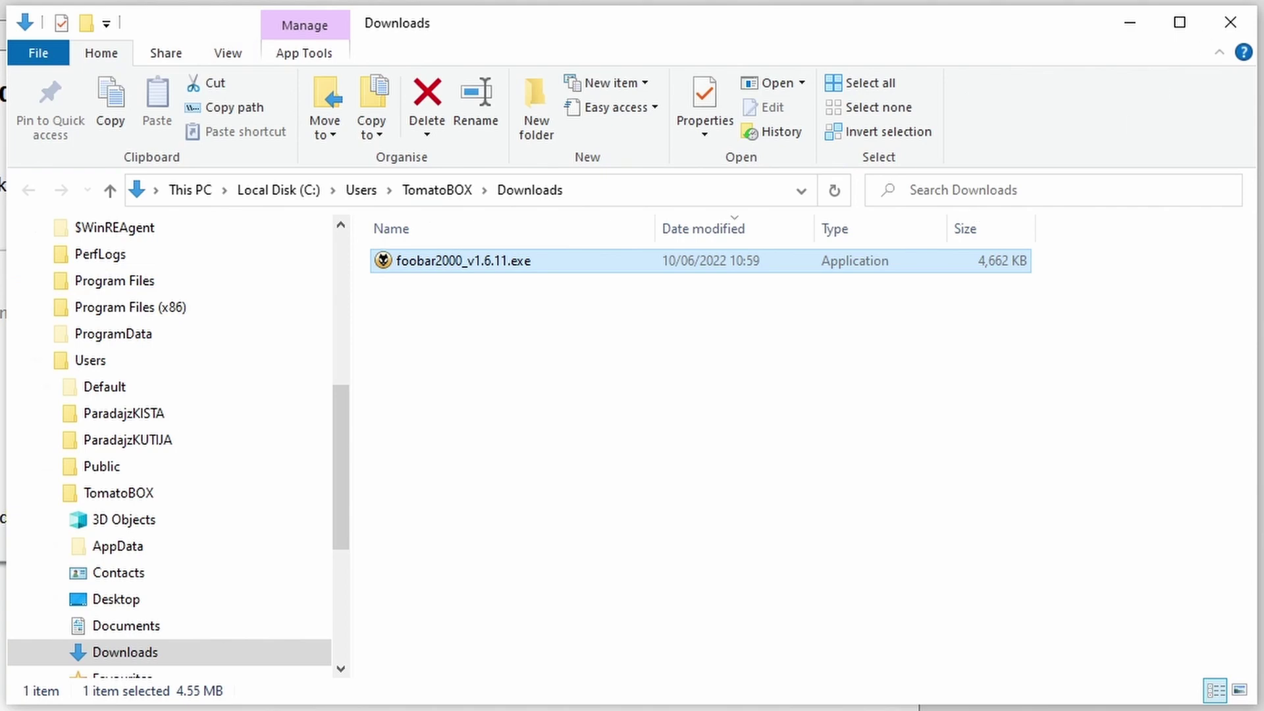
pyautogui.doubleClick(484, 262)
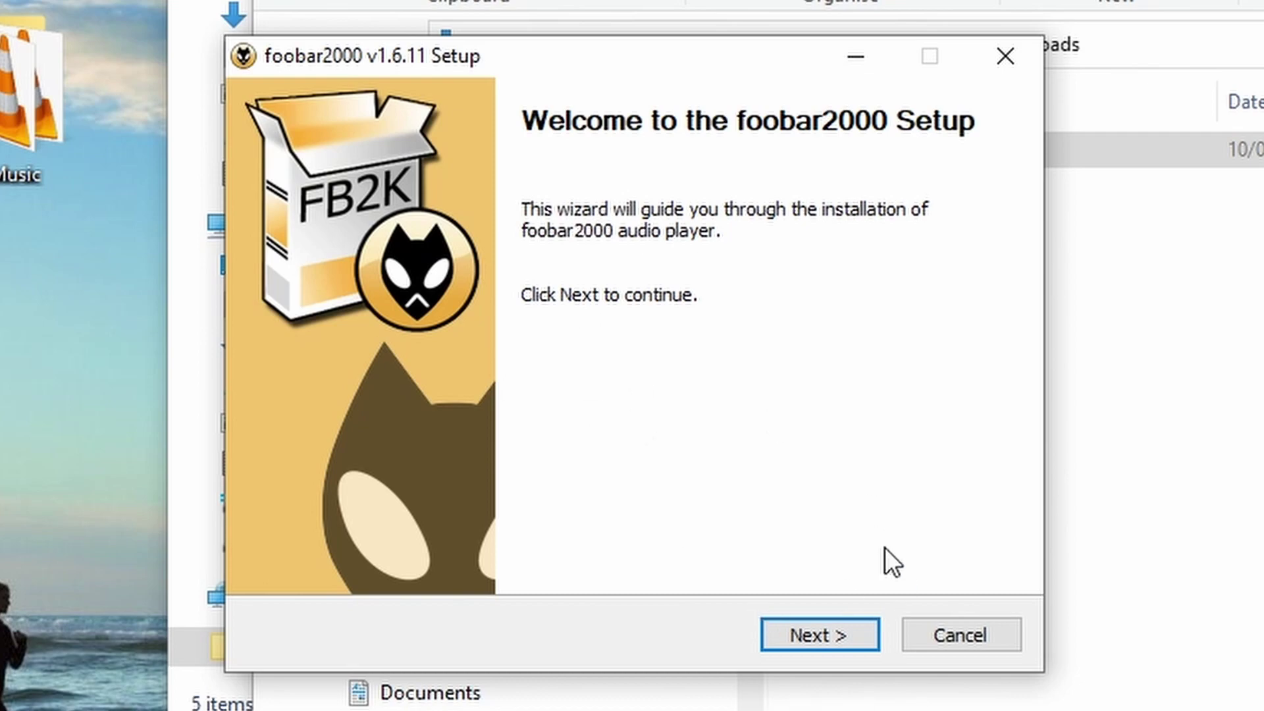
# Accept the licence and keep Standard installation, continuing to the User Account Control prompt
pyautogui.click(814, 636)
pyautogui.moveTo(986, 283); pyautogui.dragTo(1008, 245)
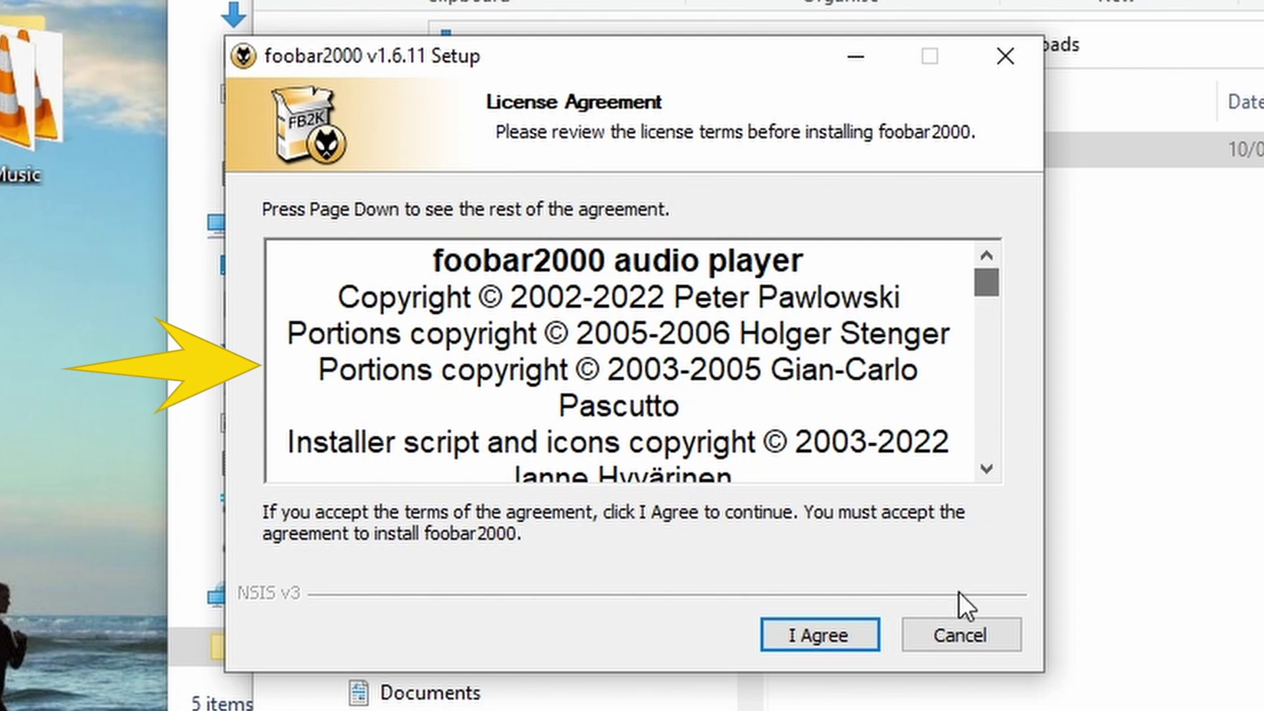
pyautogui.click(823, 634)
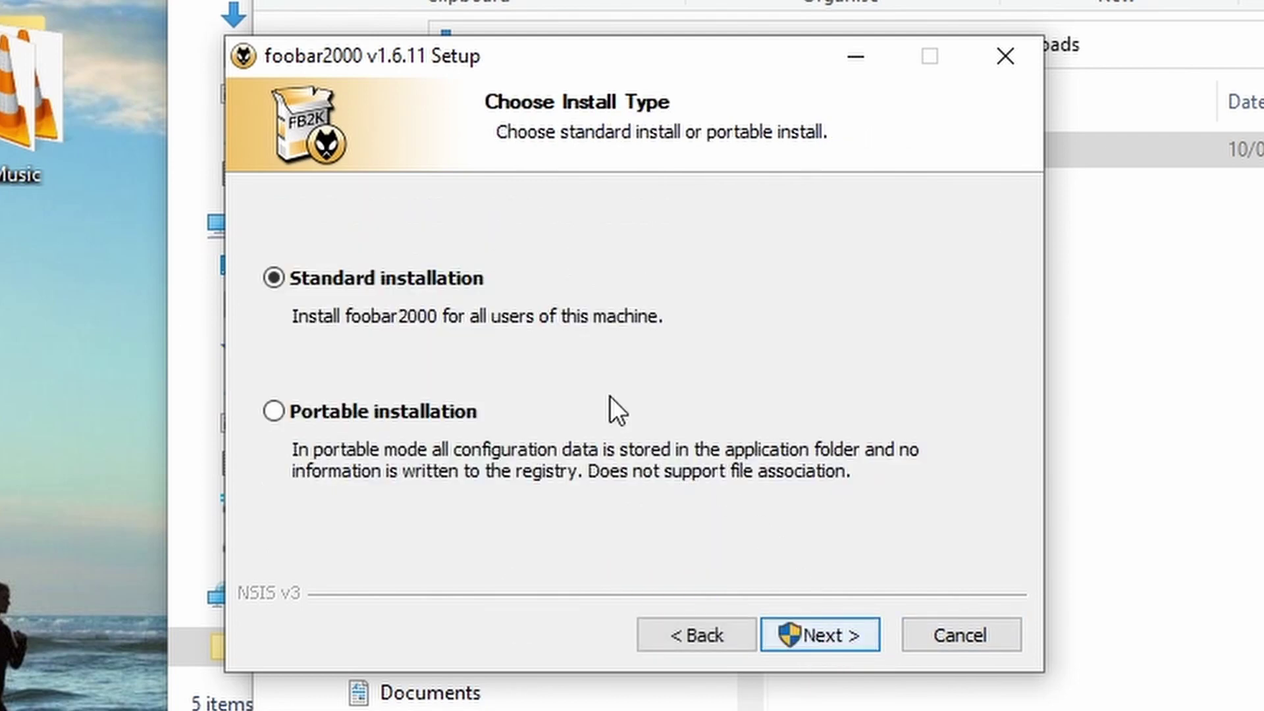
pyautogui.click(280, 417)
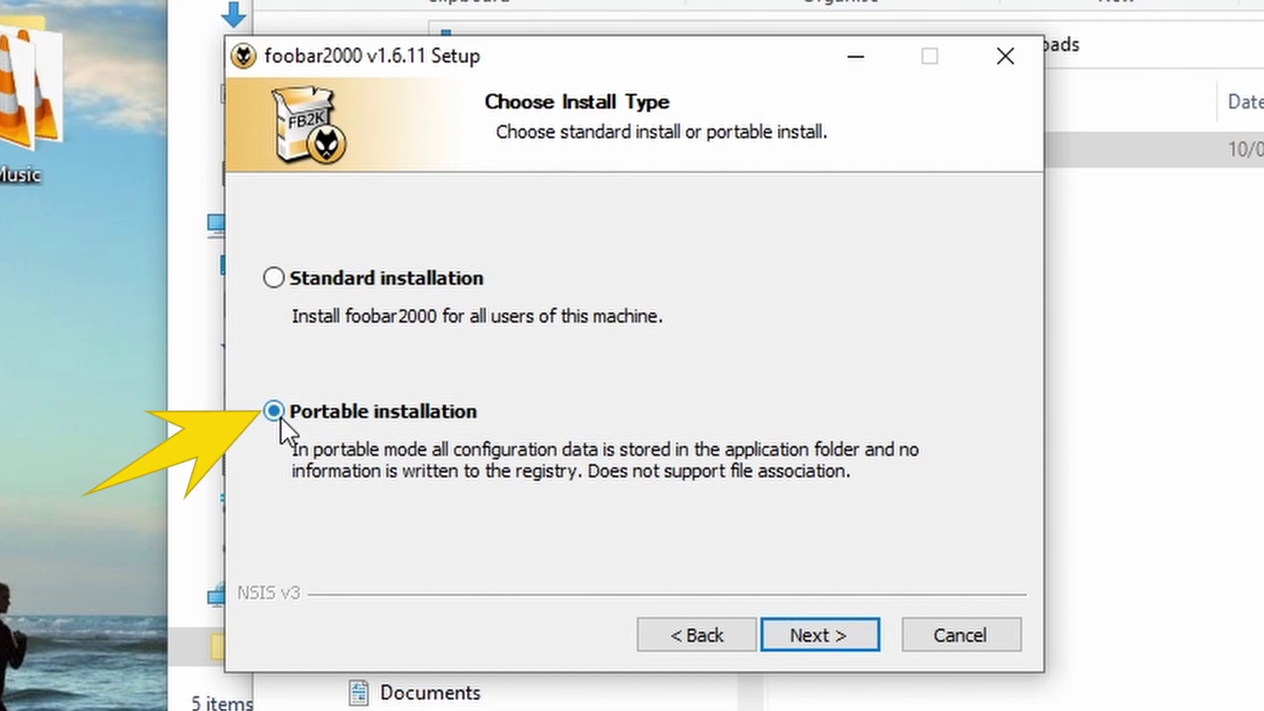
pyautogui.click(280, 285)
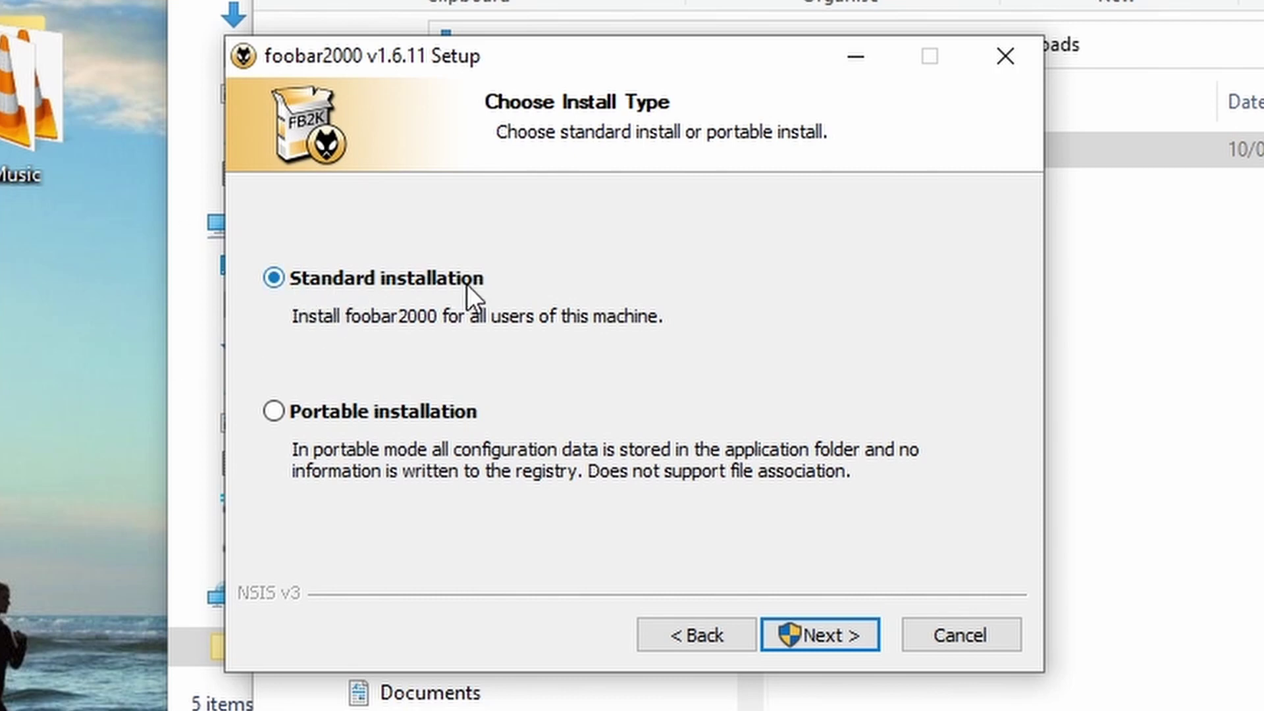
pyautogui.click(275, 277)
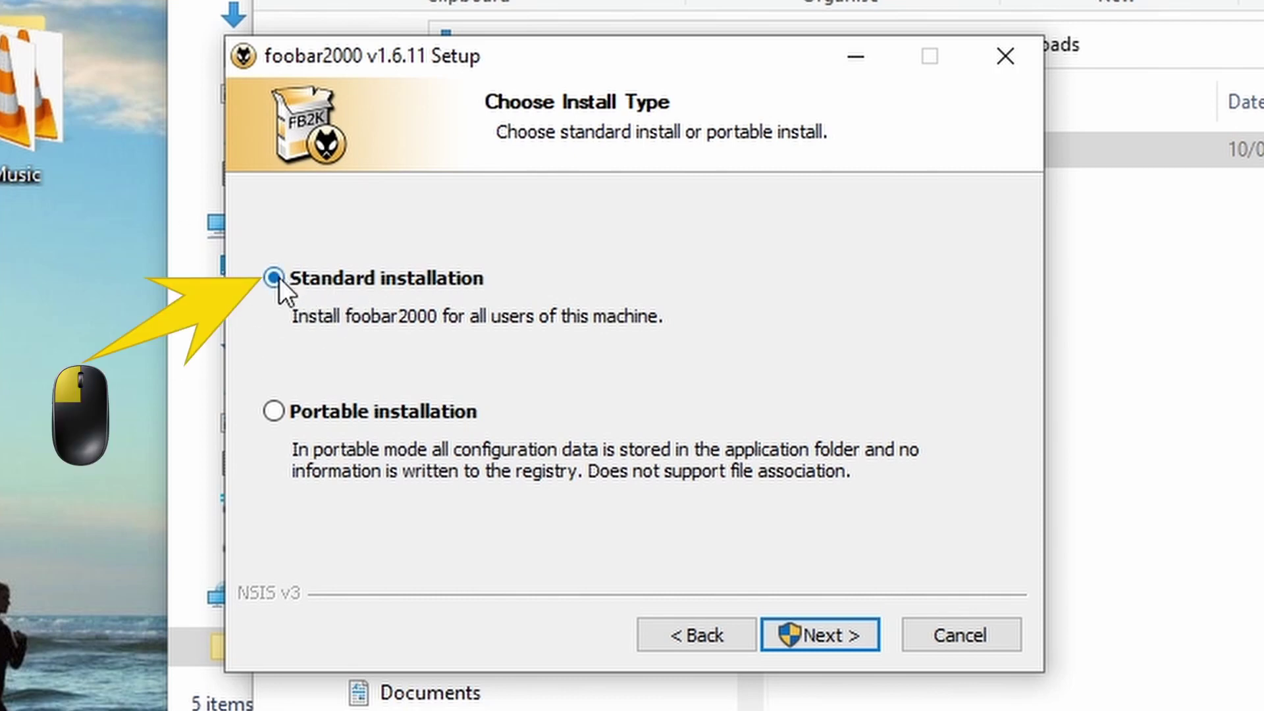
pyautogui.click(832, 634)
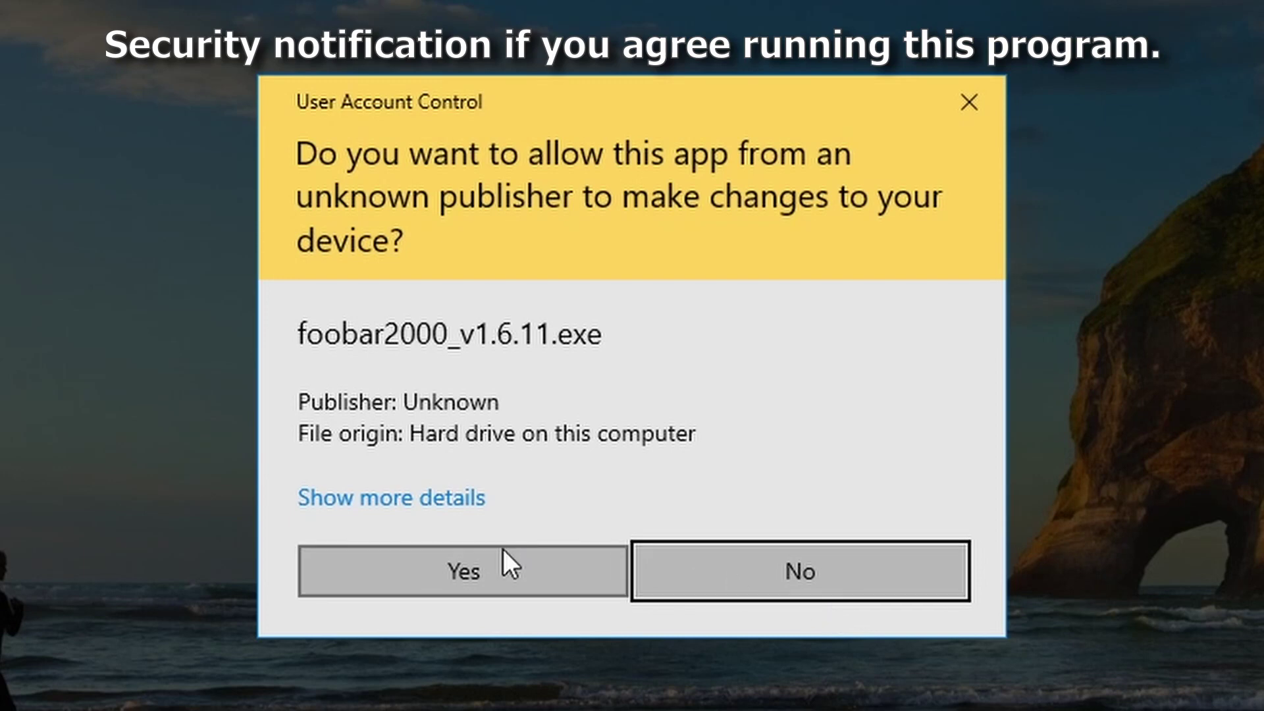
# Approve the installer's UAC prompt and open the folder picker for the destination folder
pyautogui.click(452, 572)
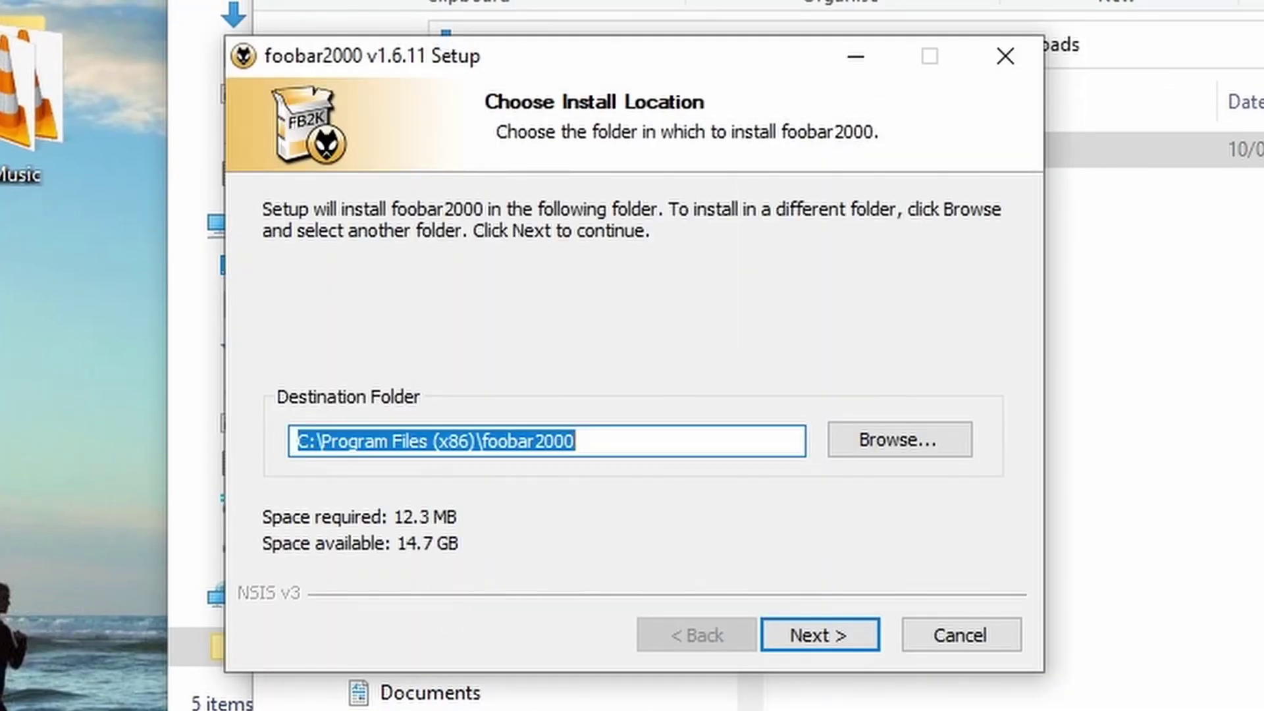
pyautogui.click(307, 436)
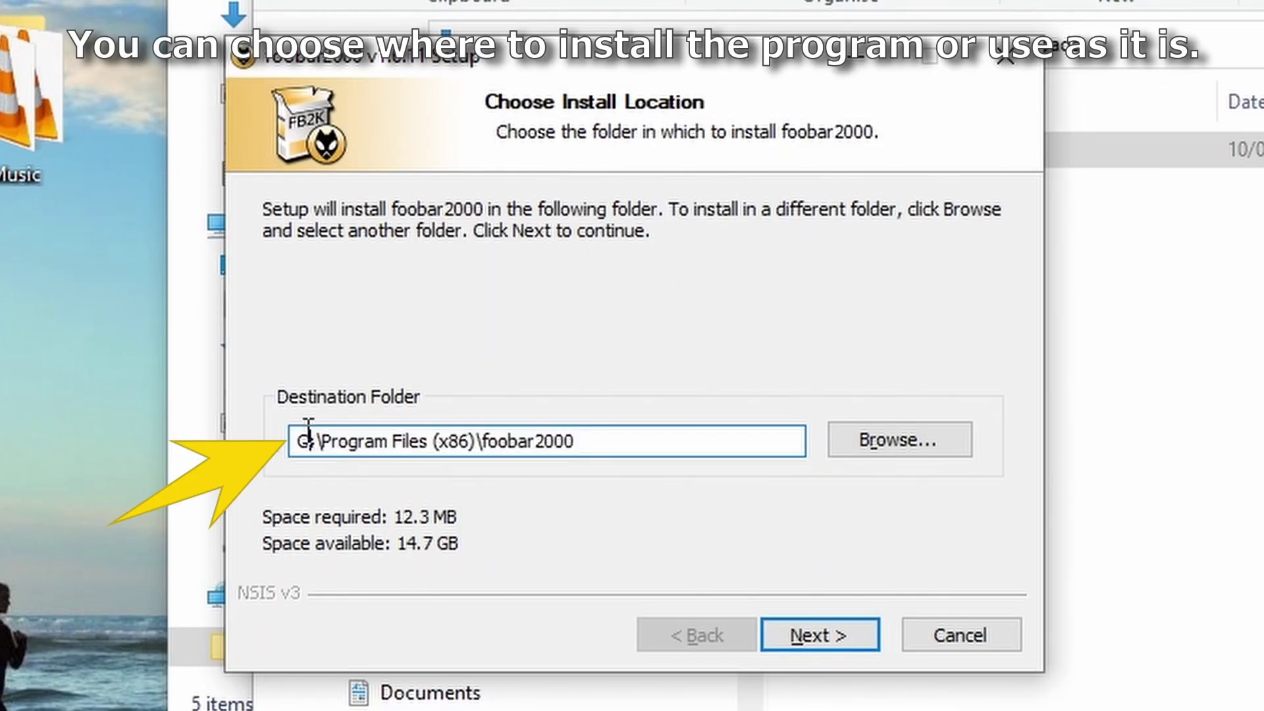
pyautogui.moveTo(577, 441); pyautogui.dragTo(290, 437)
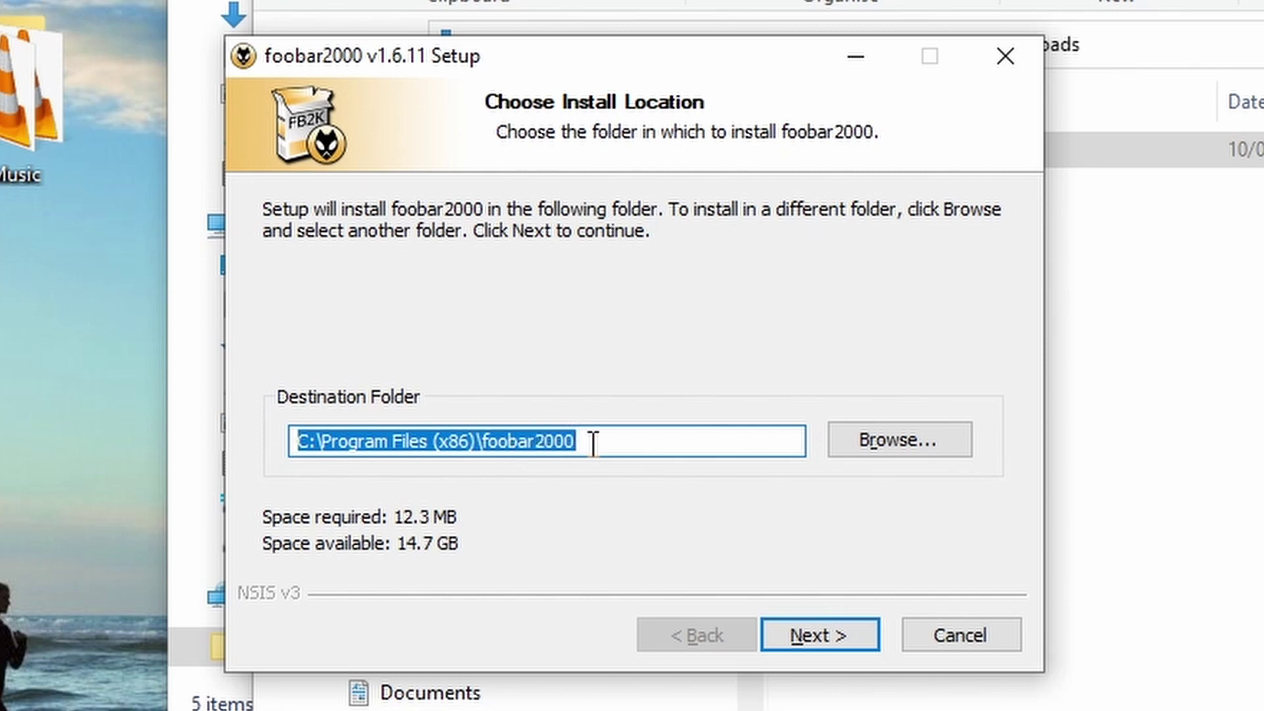
pyautogui.click(917, 437)
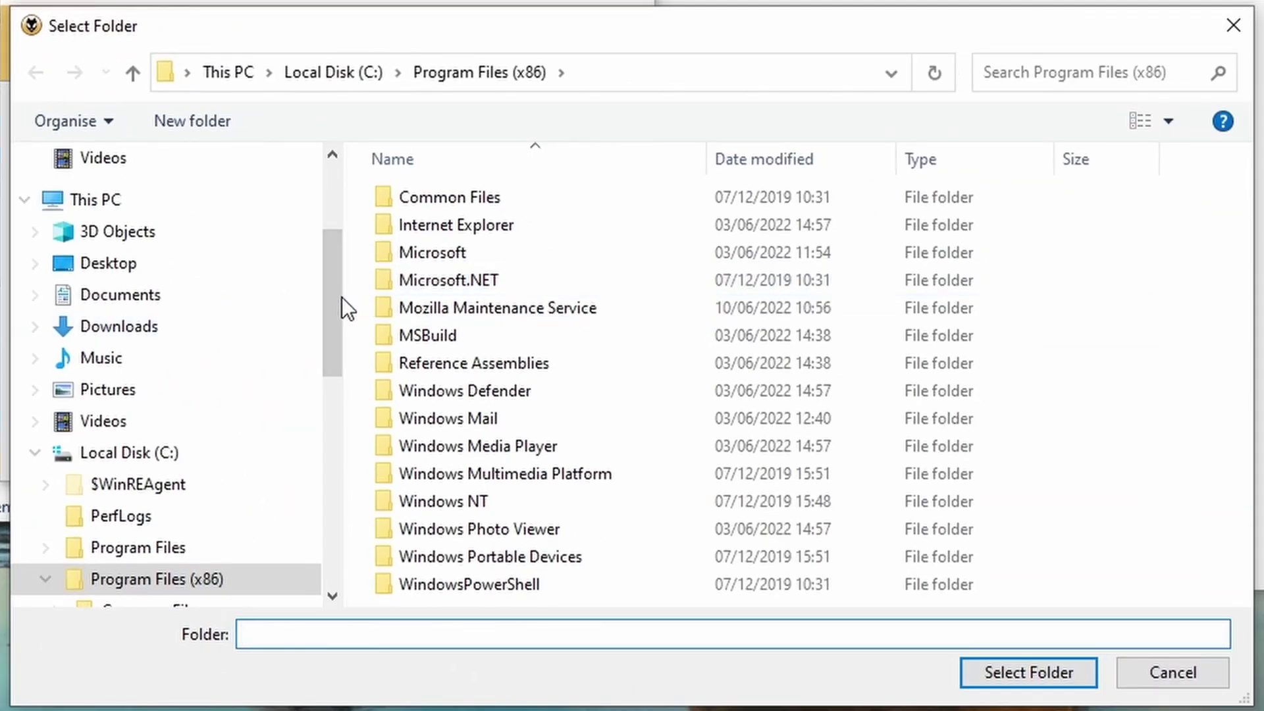
# Pick Program Files (x86) in the folder picker, making the destination C:\Program Files (x86)\foobar2000
pyautogui.moveTo(467, 355); pyautogui.dragTo(458, 461)
pyautogui.moveTo(334, 394); pyautogui.dragTo(192, 282)
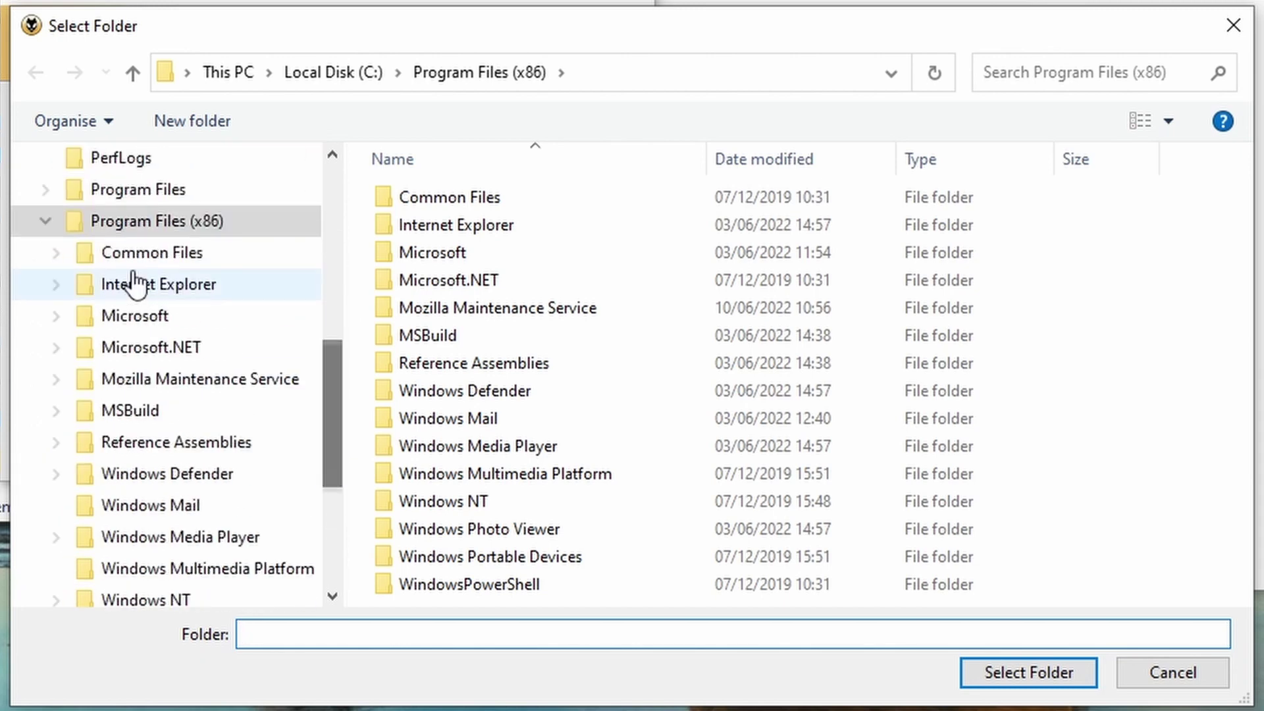
pyautogui.click(45, 219)
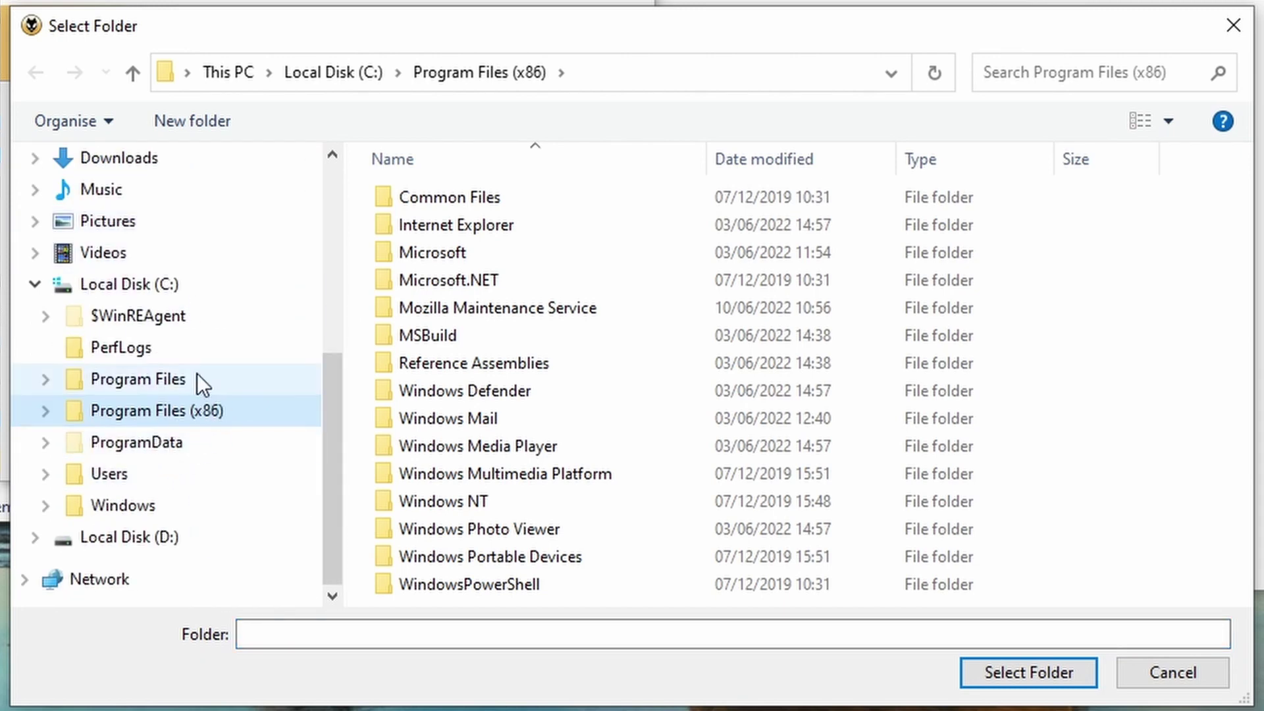
pyautogui.click(186, 381)
pyautogui.click(198, 415)
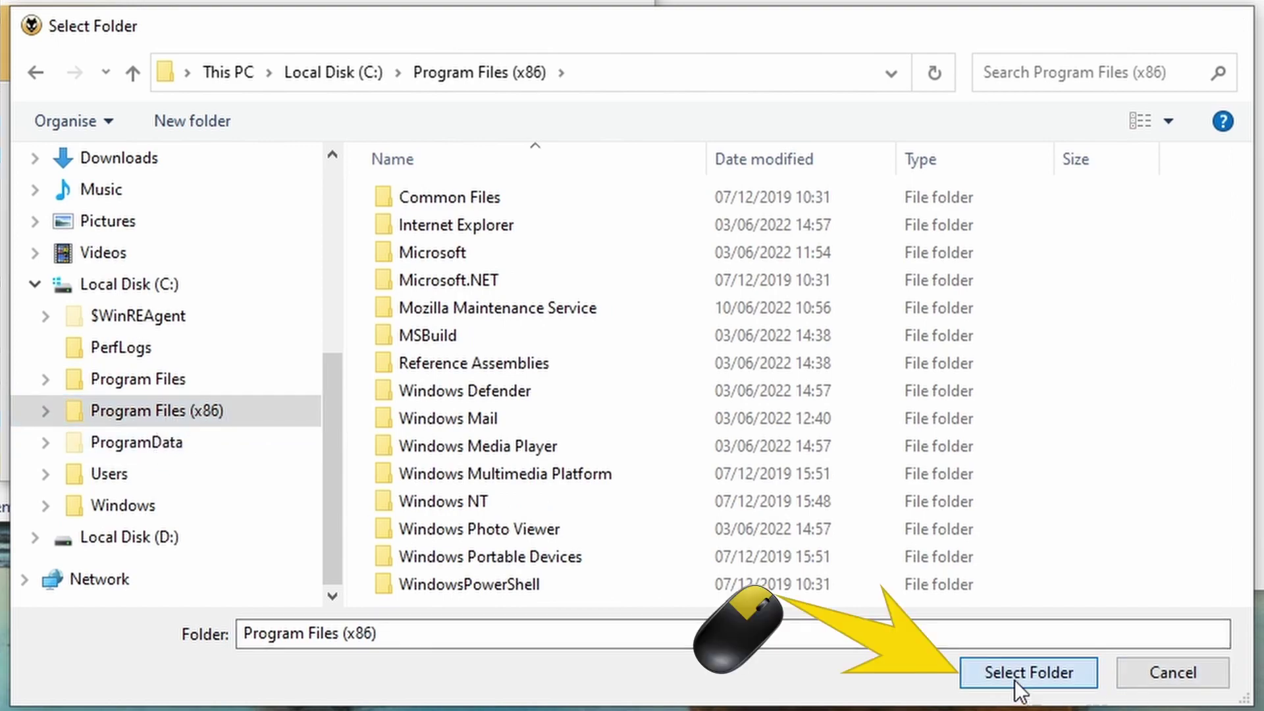
pyautogui.click(988, 678)
pyautogui.click(485, 440)
pyautogui.moveTo(485, 435); pyautogui.dragTo(593, 437)
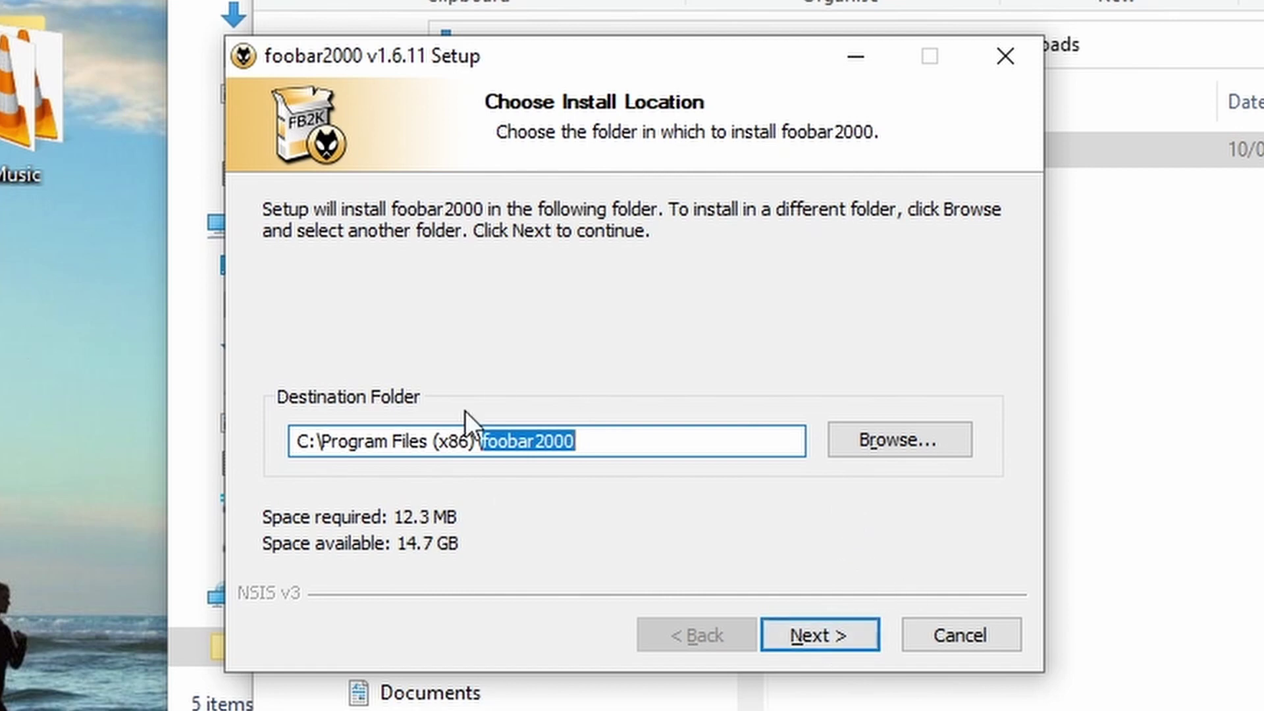
# Install foobar2000 with all components, Optional features included, then finish and launch the player
pyautogui.click(816, 624)
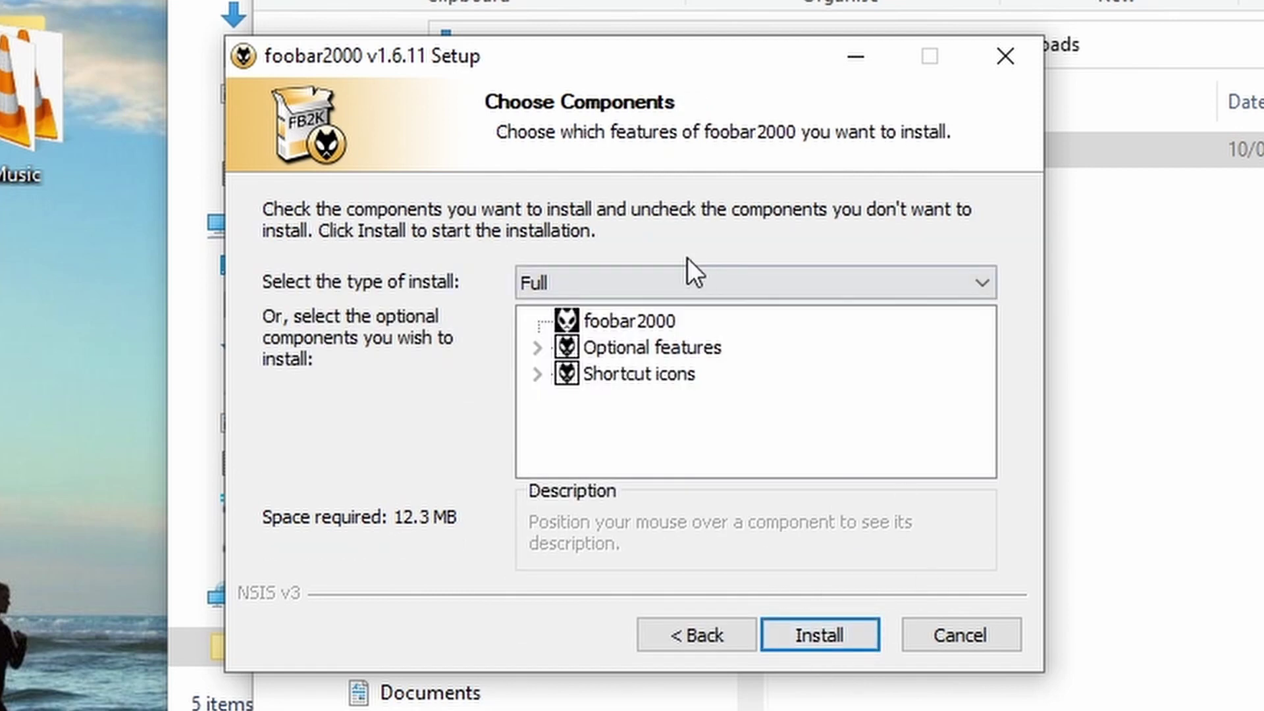
pyautogui.click(536, 347)
pyautogui.click(535, 320)
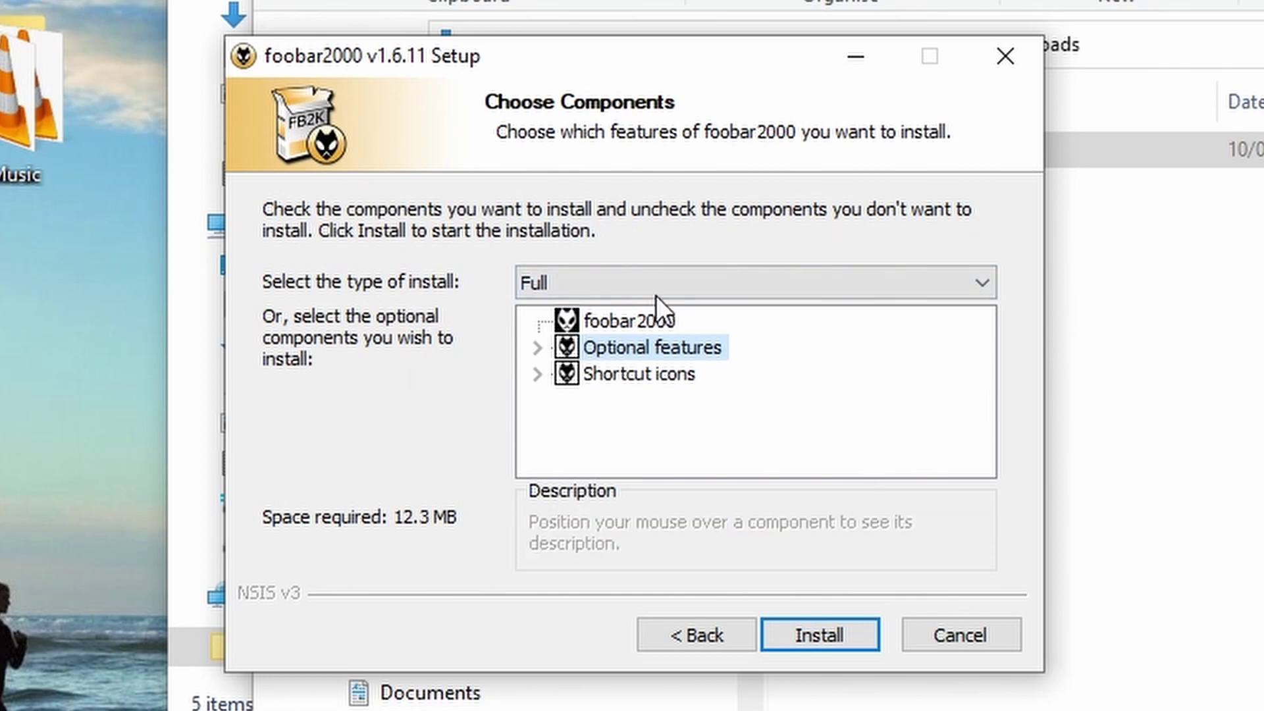
pyautogui.click(567, 346)
pyautogui.click(567, 346)
pyautogui.click(816, 629)
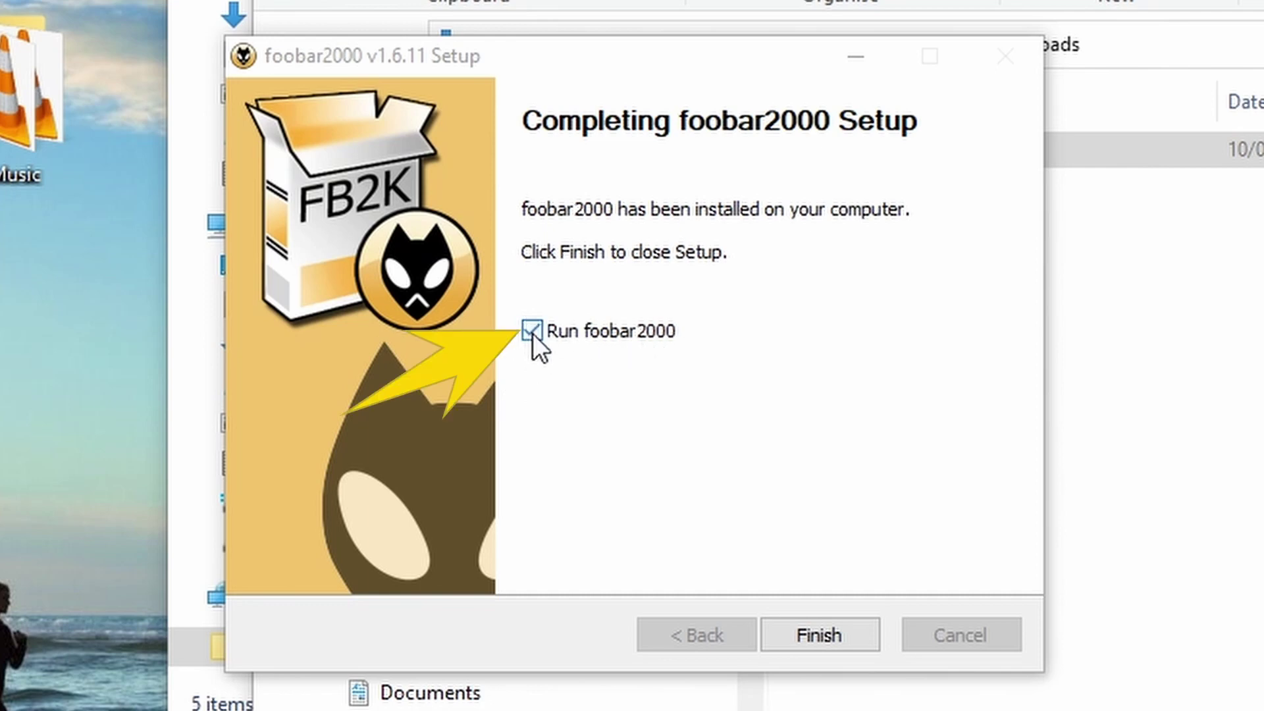
pyautogui.click(820, 626)
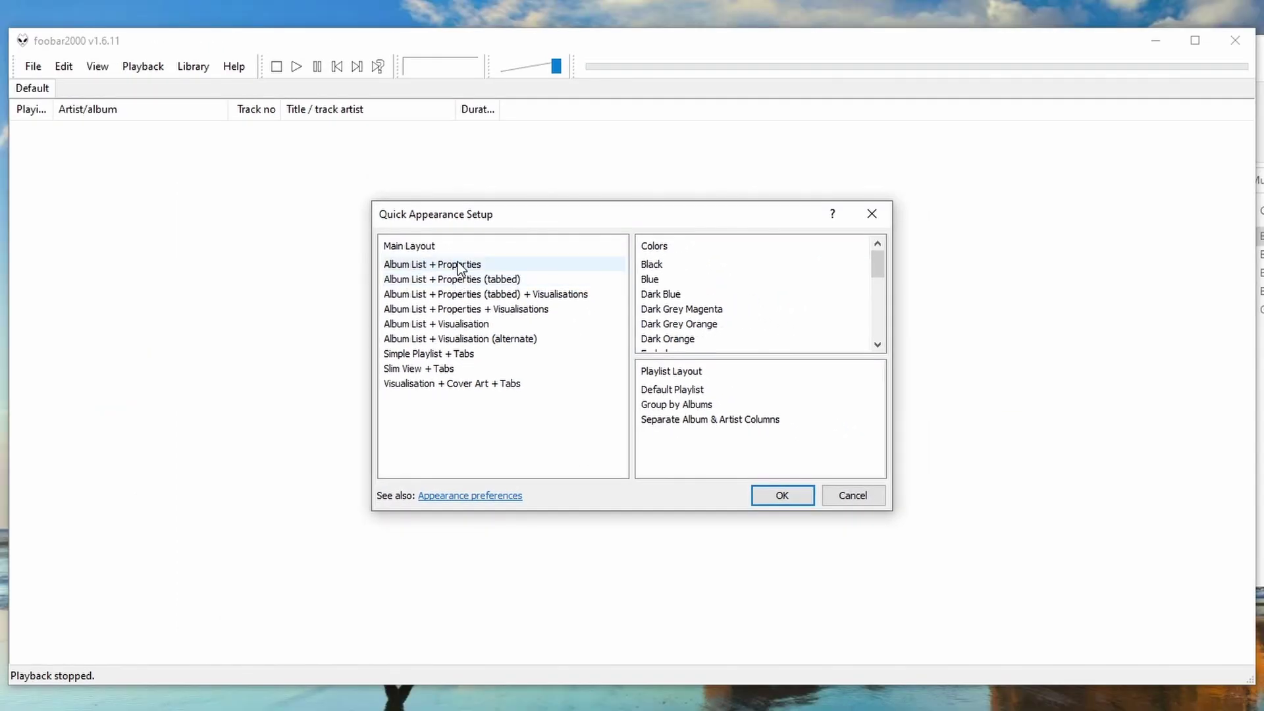
# After previewing the other layouts, choose the Album List + Properties (tabbed) layout
pyautogui.click(382, 235)
pyautogui.click(464, 339)
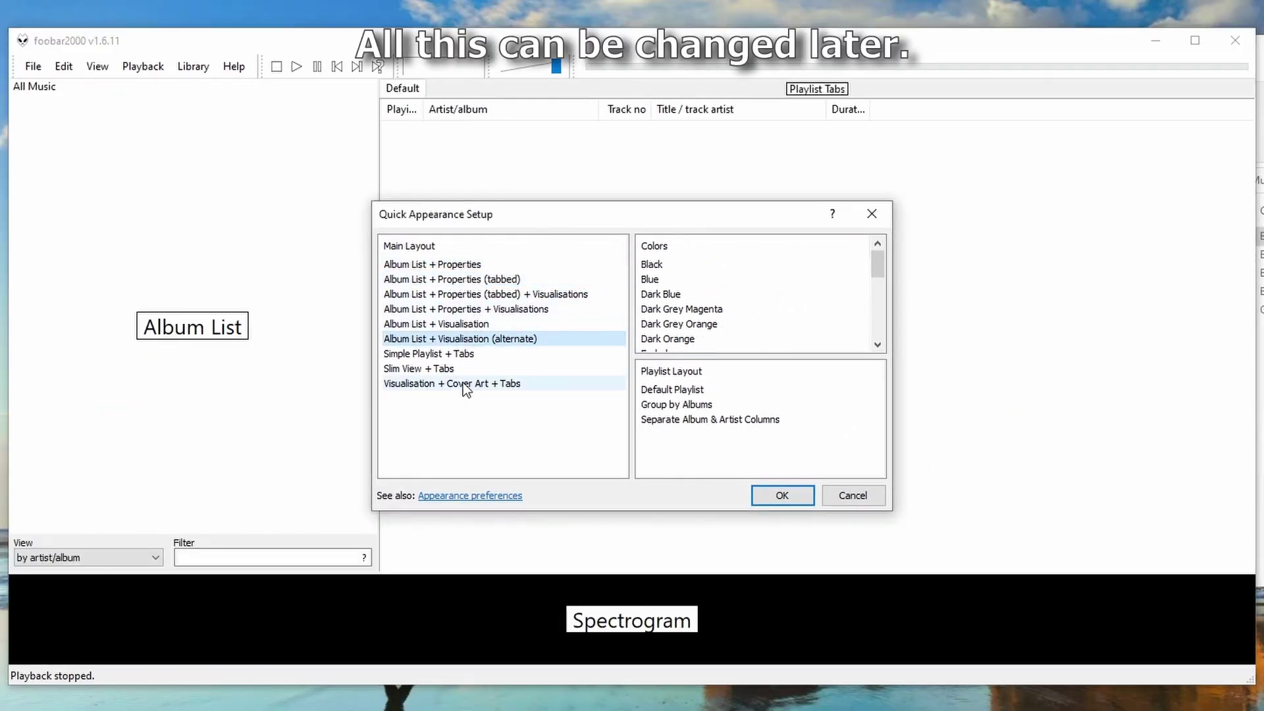
pyautogui.click(455, 383)
pyautogui.click(450, 369)
pyautogui.click(460, 338)
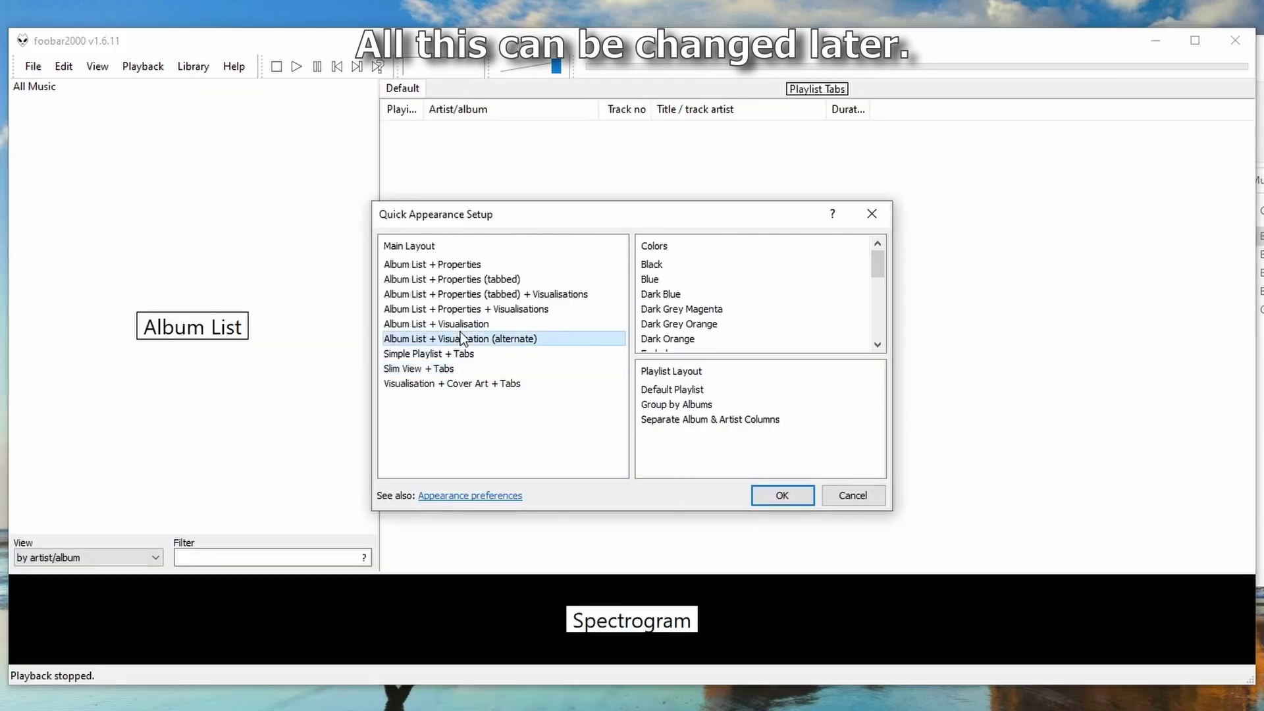
pyautogui.click(471, 279)
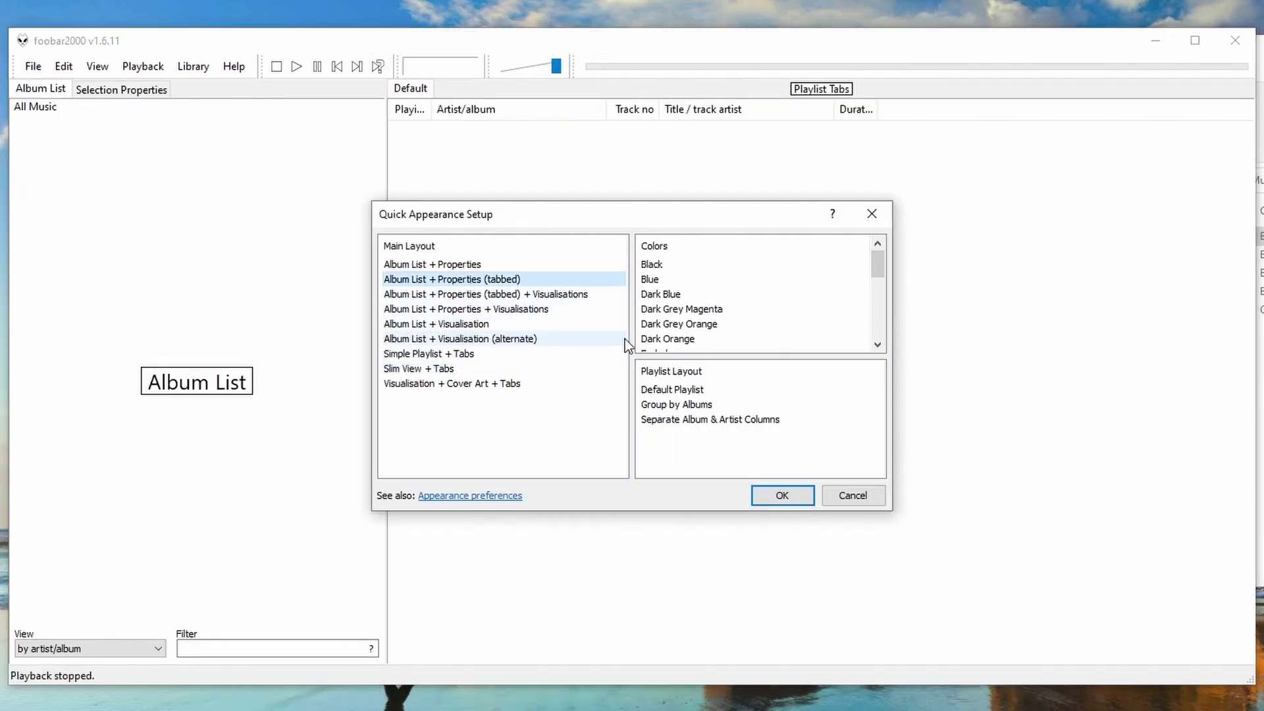
# Try the Black, Blue, Dark Blue and Yellow colour schemes, then settle on White
pyautogui.click(698, 264)
pyautogui.click(694, 278)
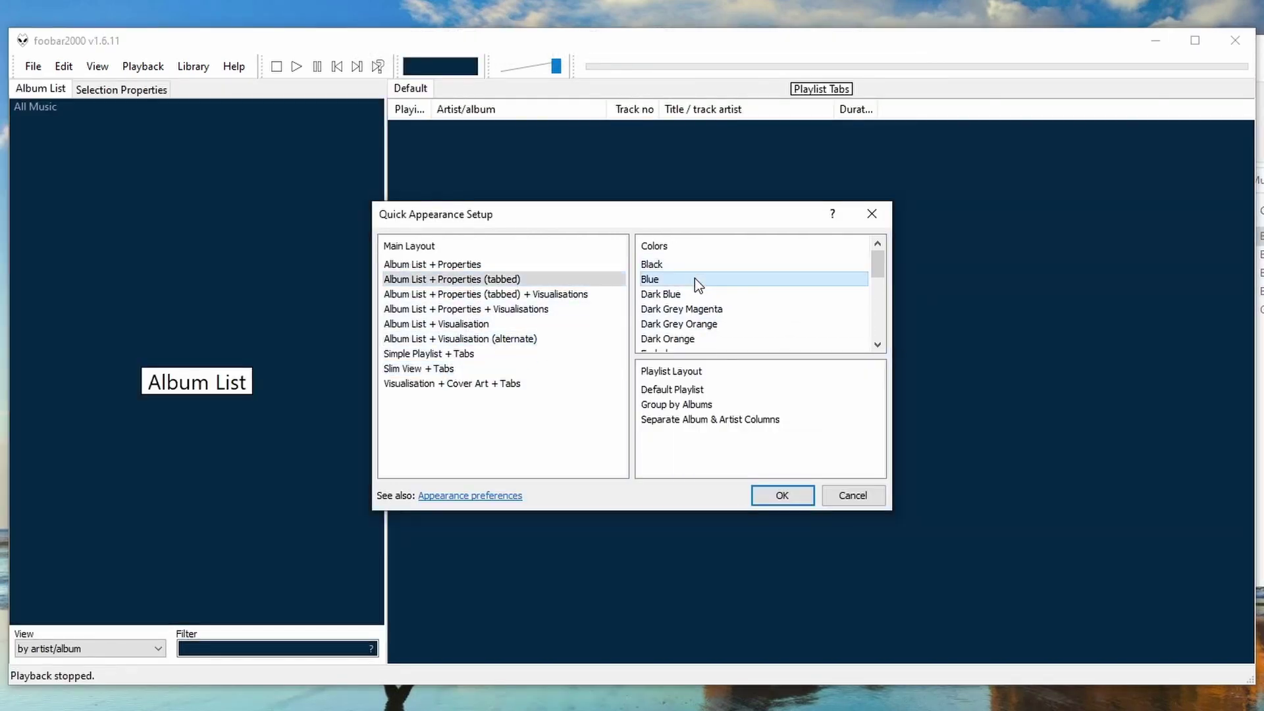
pyautogui.click(698, 294)
pyautogui.scroll(-5, 716, 325)
pyautogui.click(713, 325)
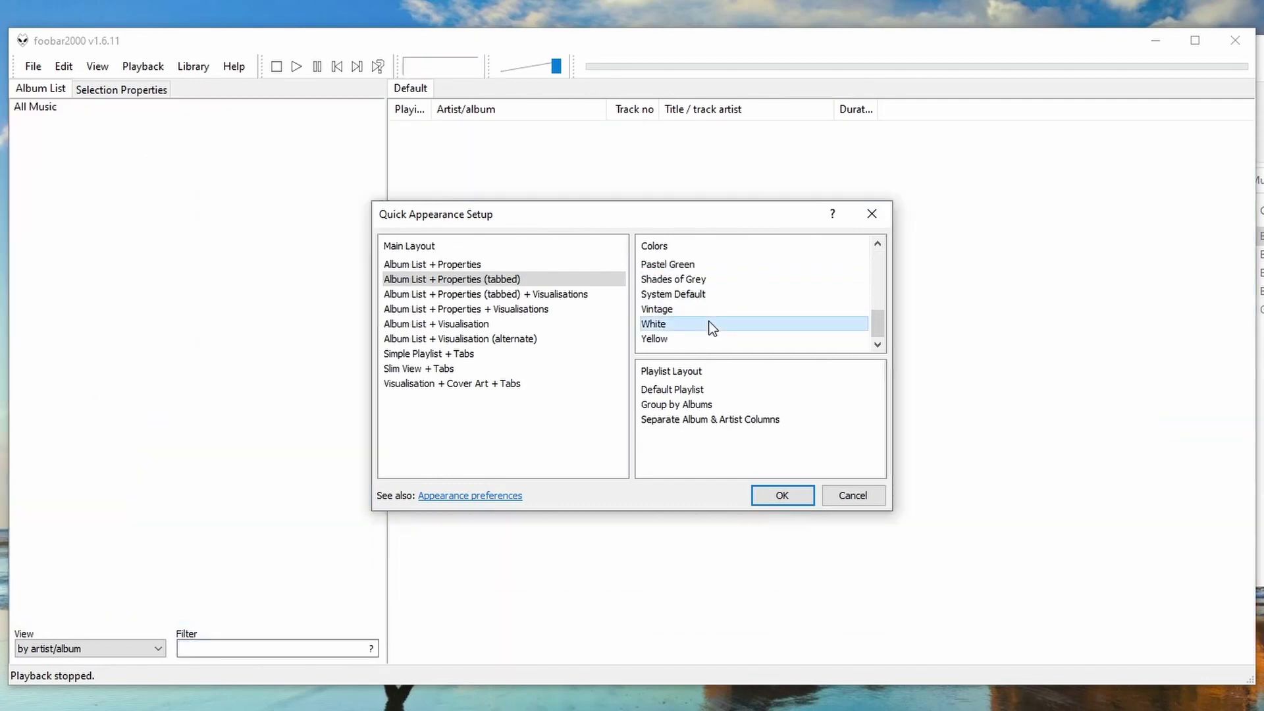
pyautogui.click(689, 340)
pyautogui.click(689, 329)
# Keep the Default Playlist layout after previewing alternatives, and accept the appearance settings
pyautogui.click(705, 392)
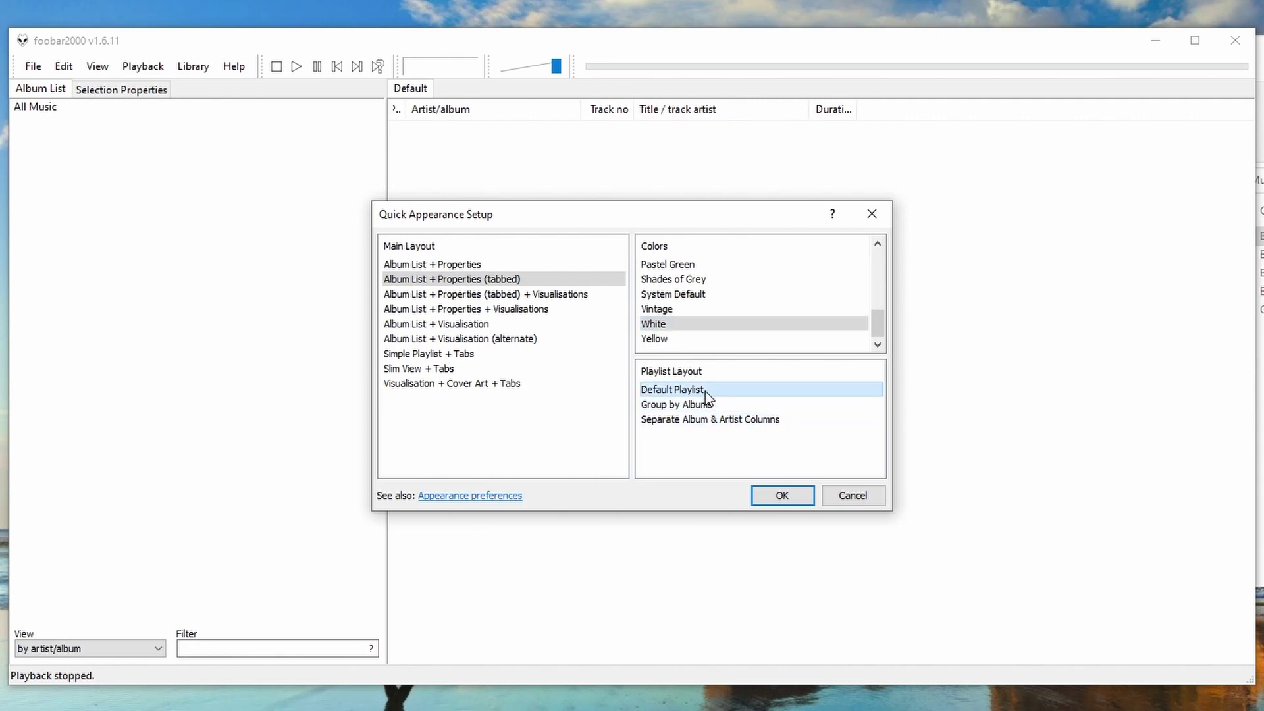
pyautogui.click(707, 405)
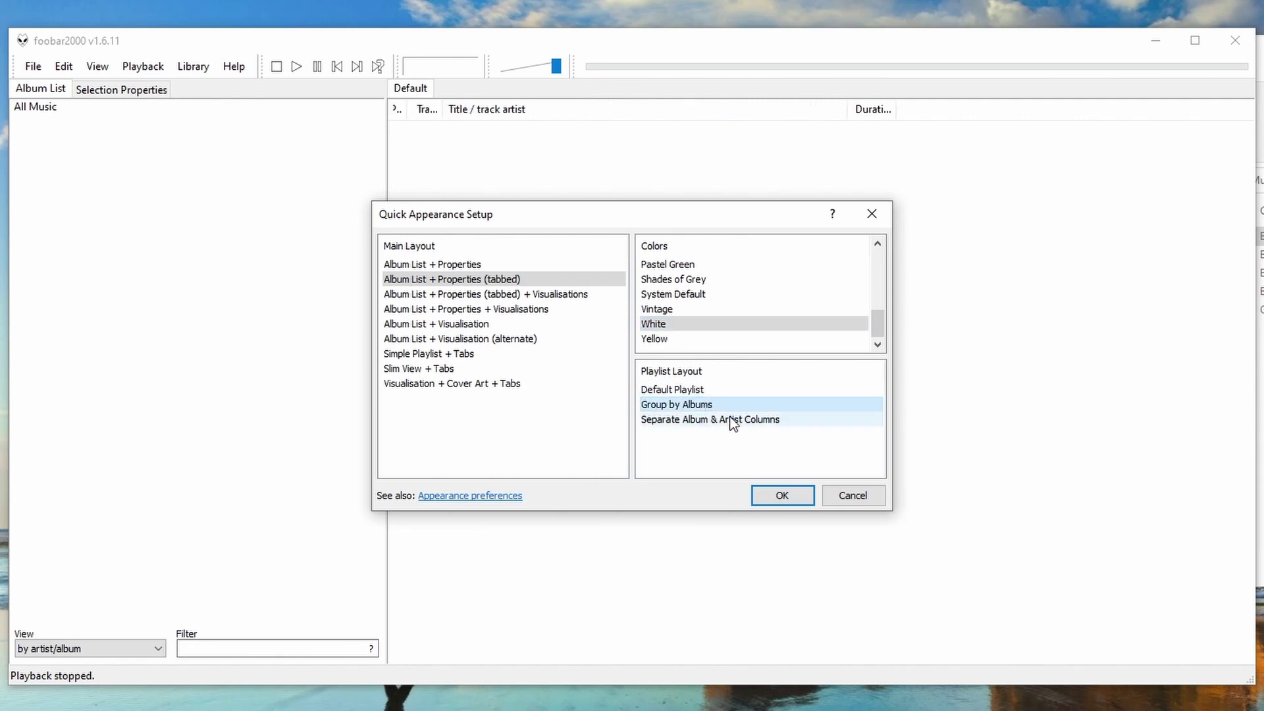
pyautogui.click(731, 418)
pyautogui.click(690, 392)
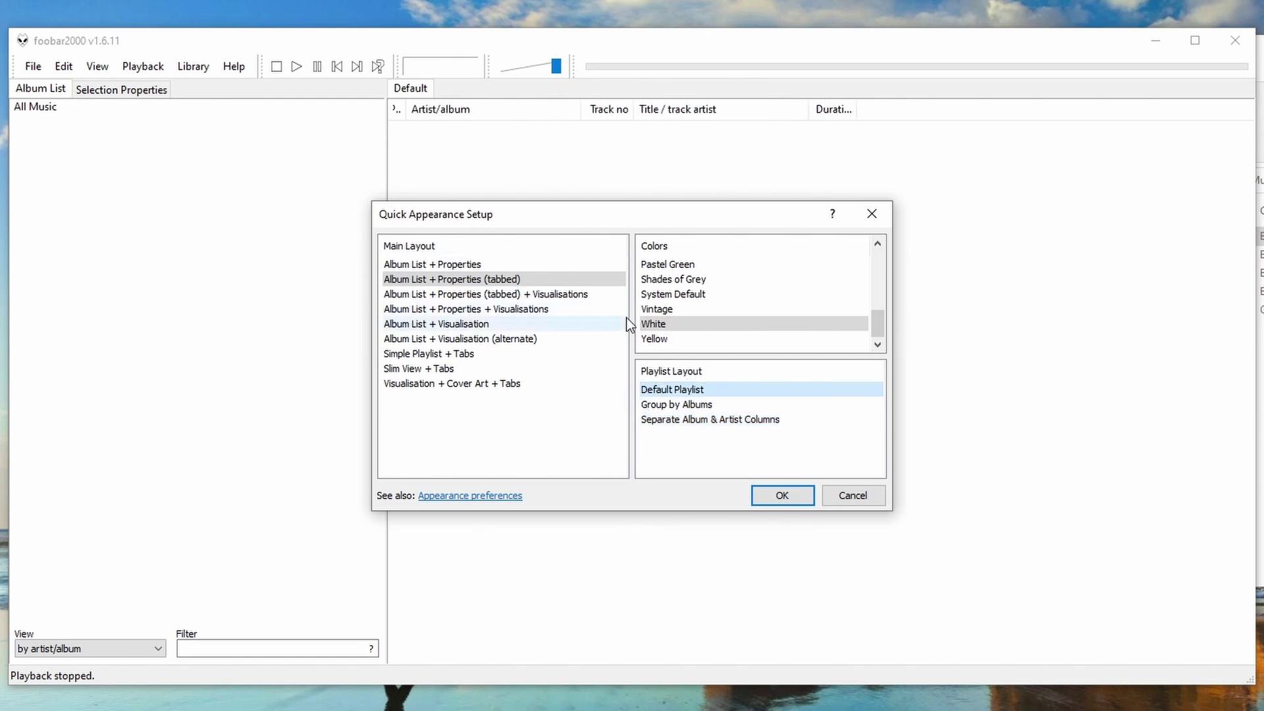
pyautogui.click(785, 498)
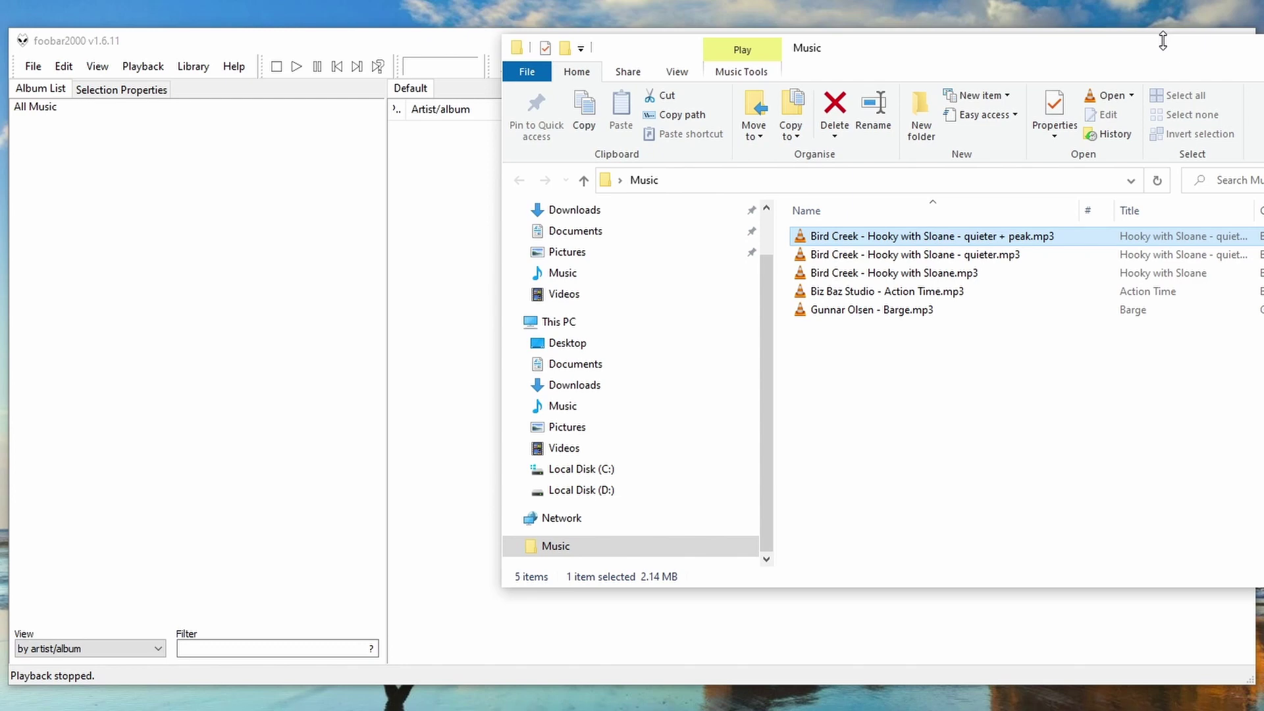
# Drag the five MP3s from the Music folder into the Default playlist and select all five tracks
pyautogui.moveTo(1161, 33); pyautogui.dragTo(1221, 71)
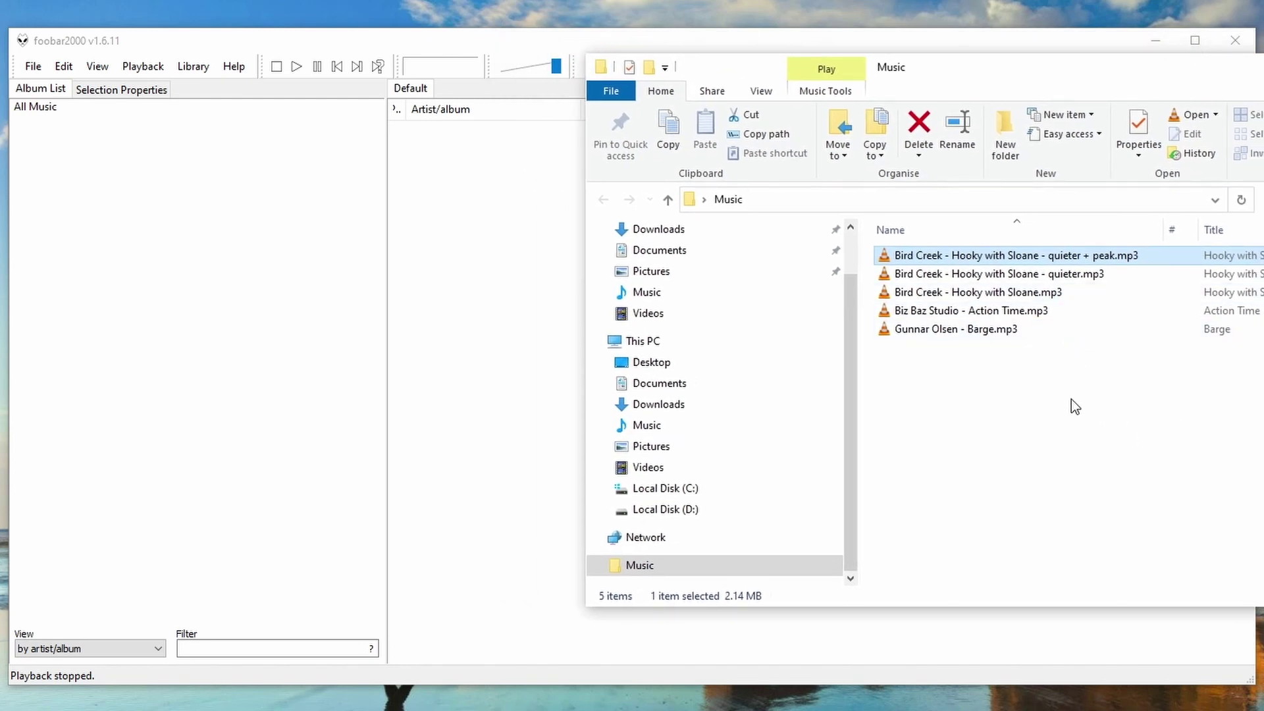
pyautogui.moveTo(1121, 399); pyautogui.dragTo(942, 227)
pyautogui.moveTo(1030, 279); pyautogui.dragTo(468, 245)
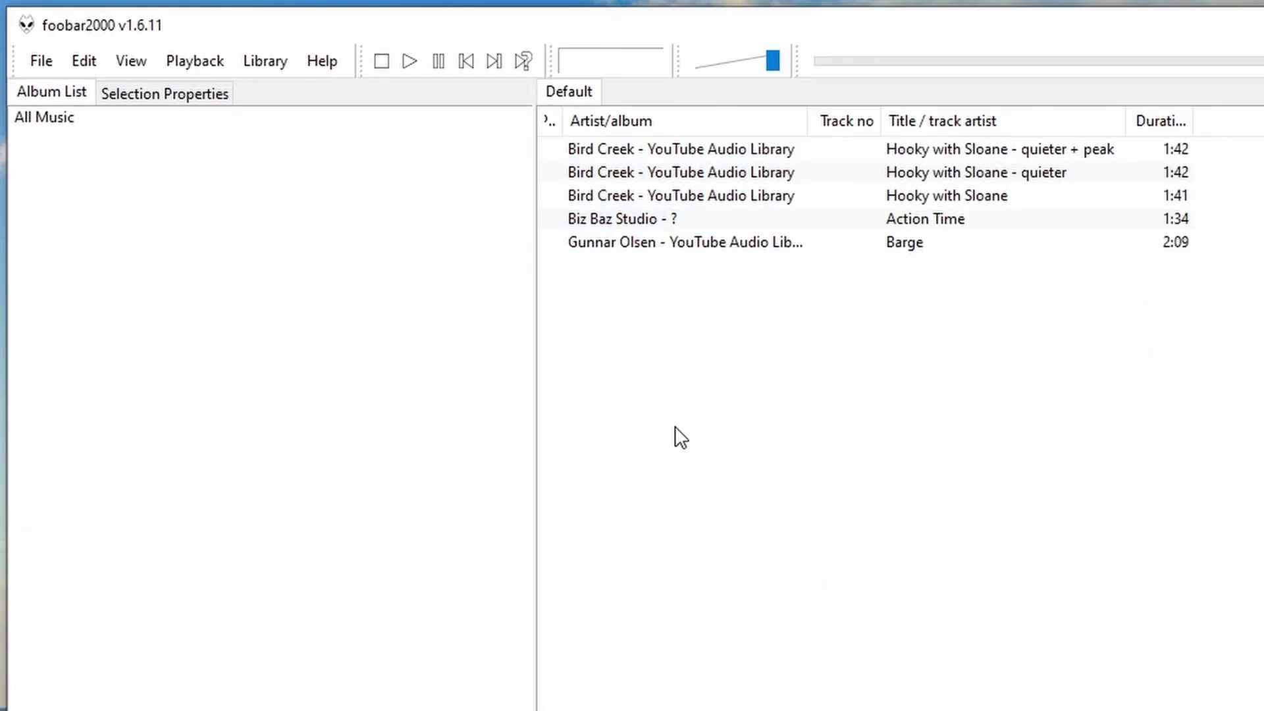
pyautogui.moveTo(961, 359); pyautogui.dragTo(756, 342)
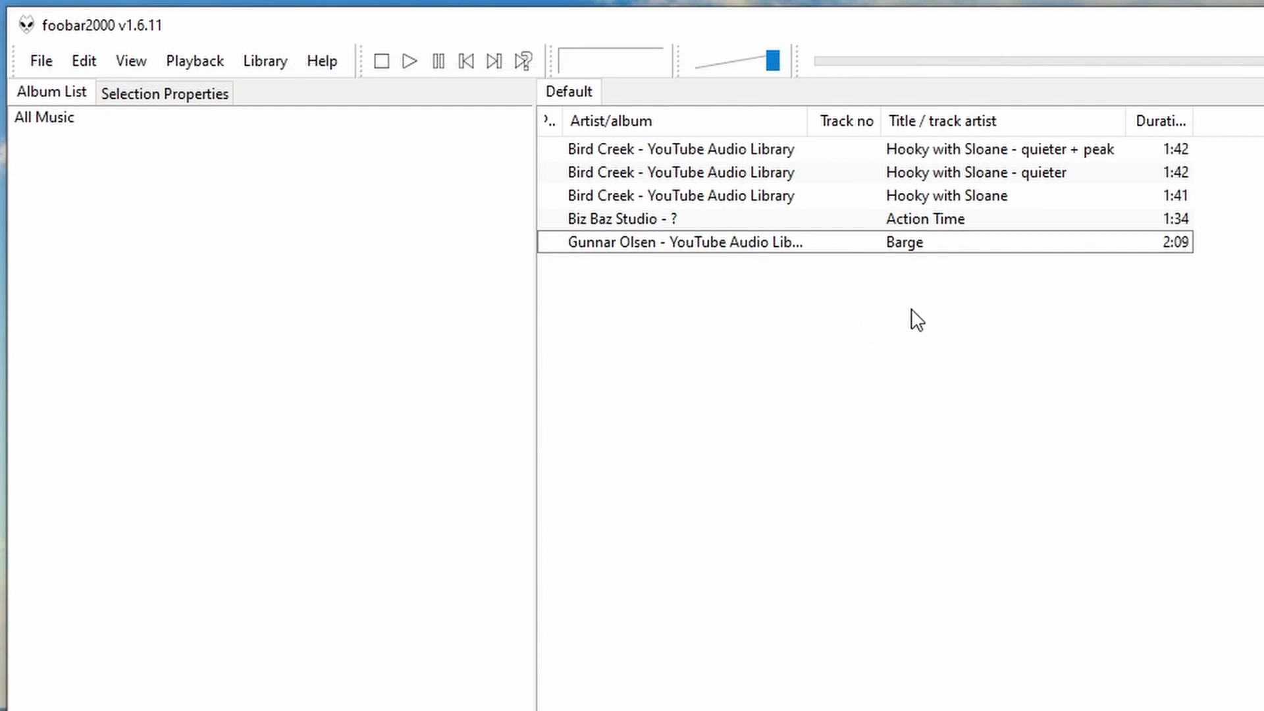
pyautogui.moveTo(800, 243); pyautogui.dragTo(907, 368)
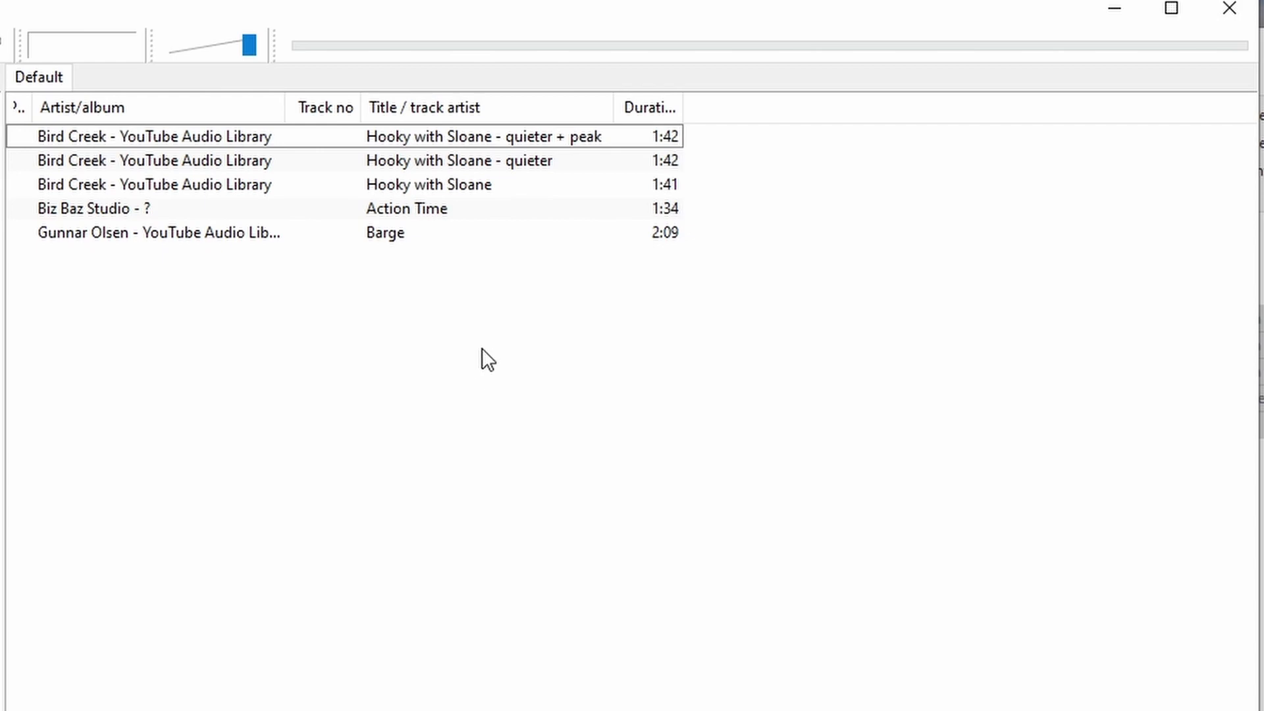
pyautogui.moveTo(460, 322); pyautogui.dragTo(173, 111)
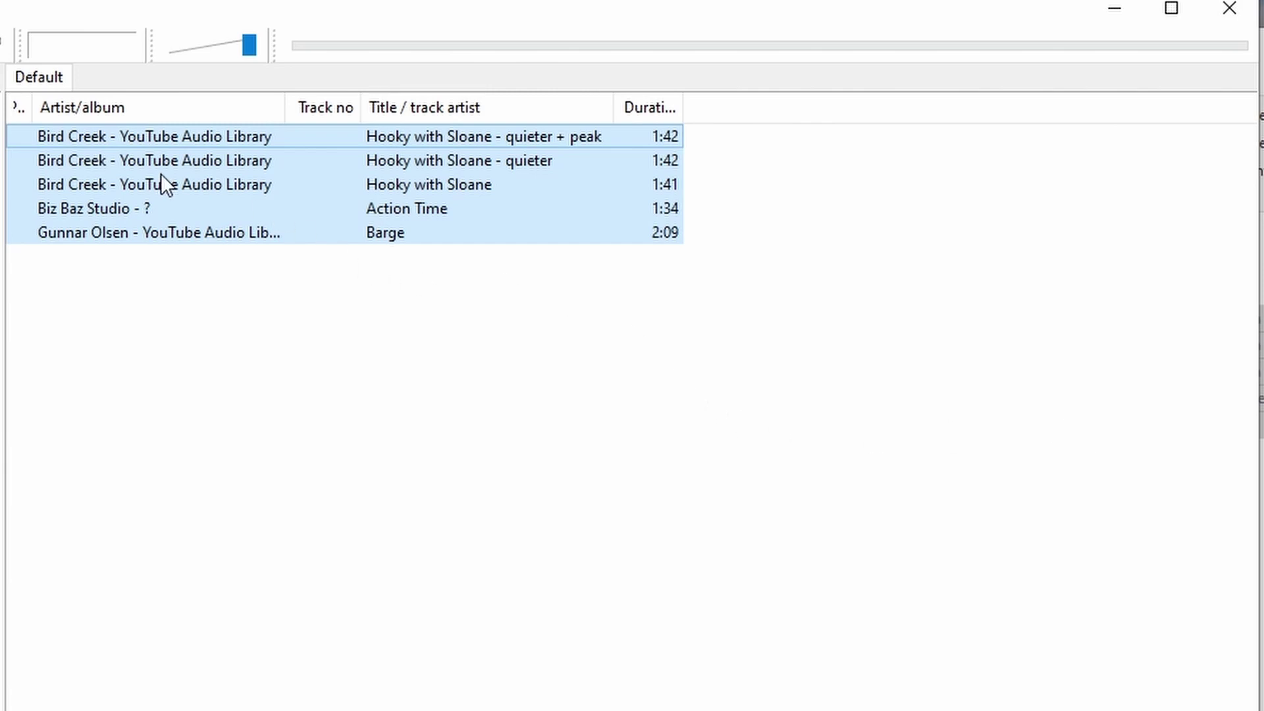
# Scan per-file ReplayGain track gain on the five tracks, showing gains from +2.21 dB to -10.90 dB
pyautogui.rightClick(208, 189)
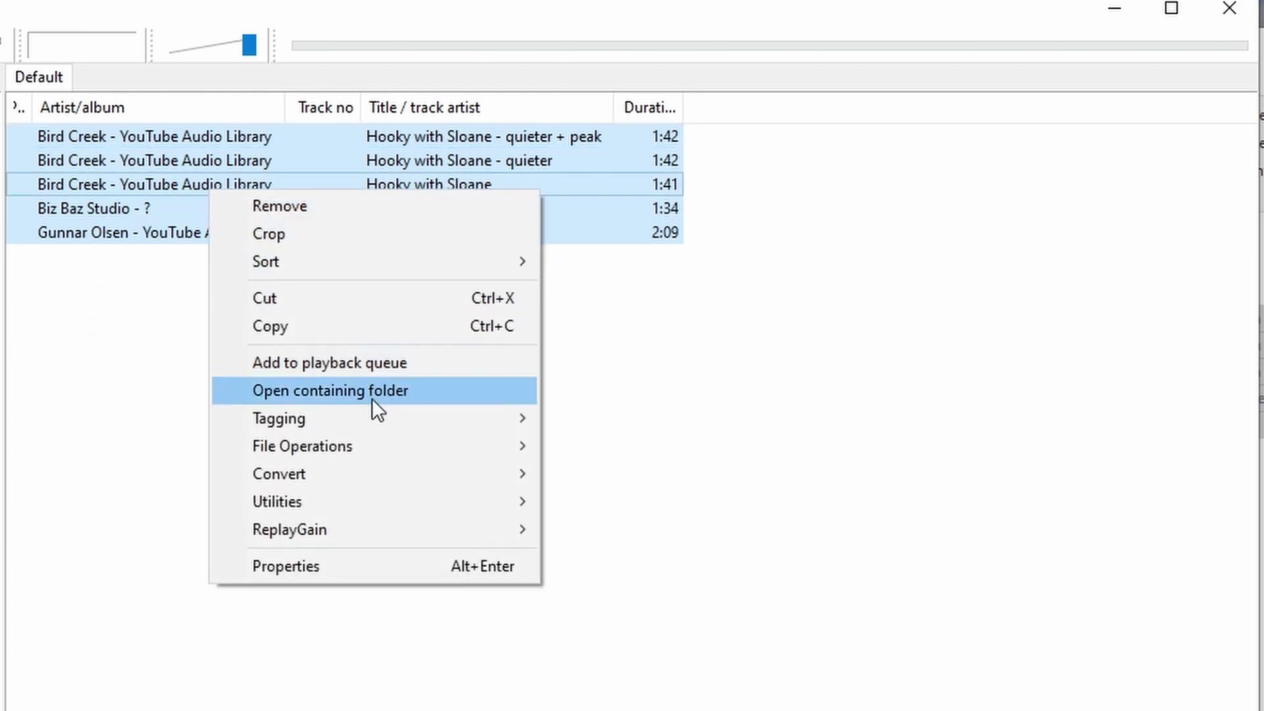
pyautogui.moveTo(354, 526)
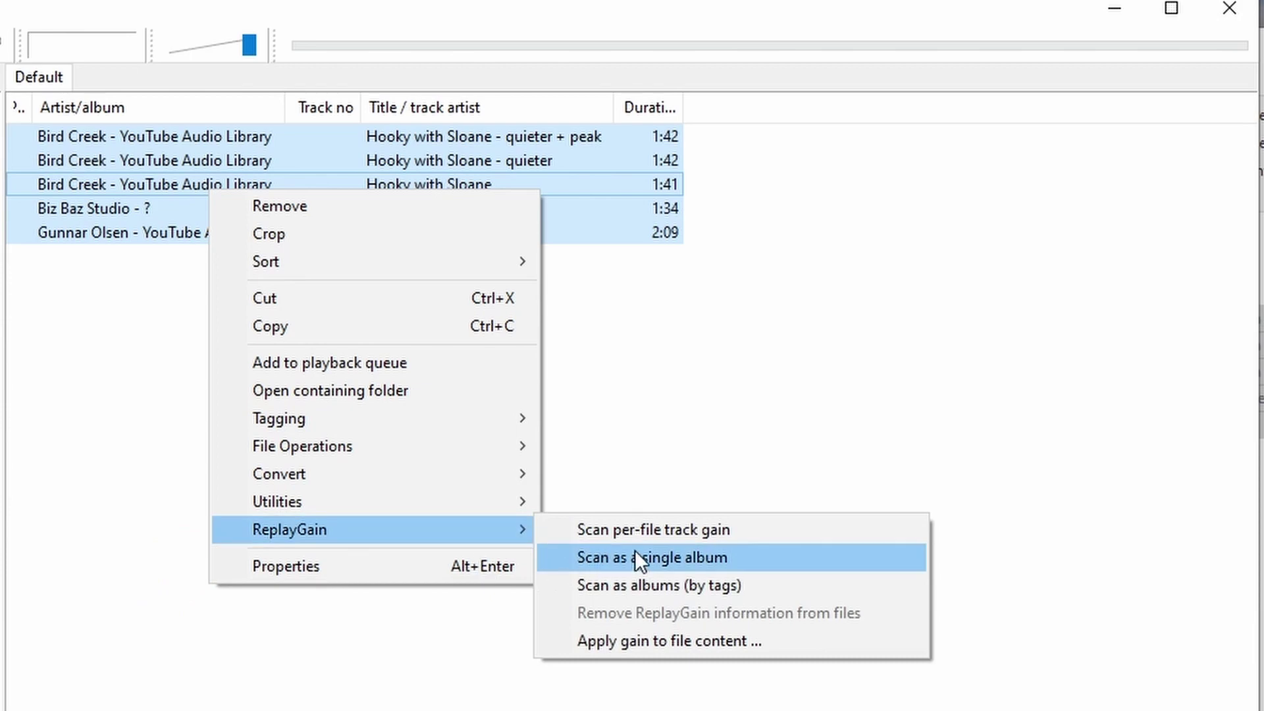
pyautogui.click(794, 538)
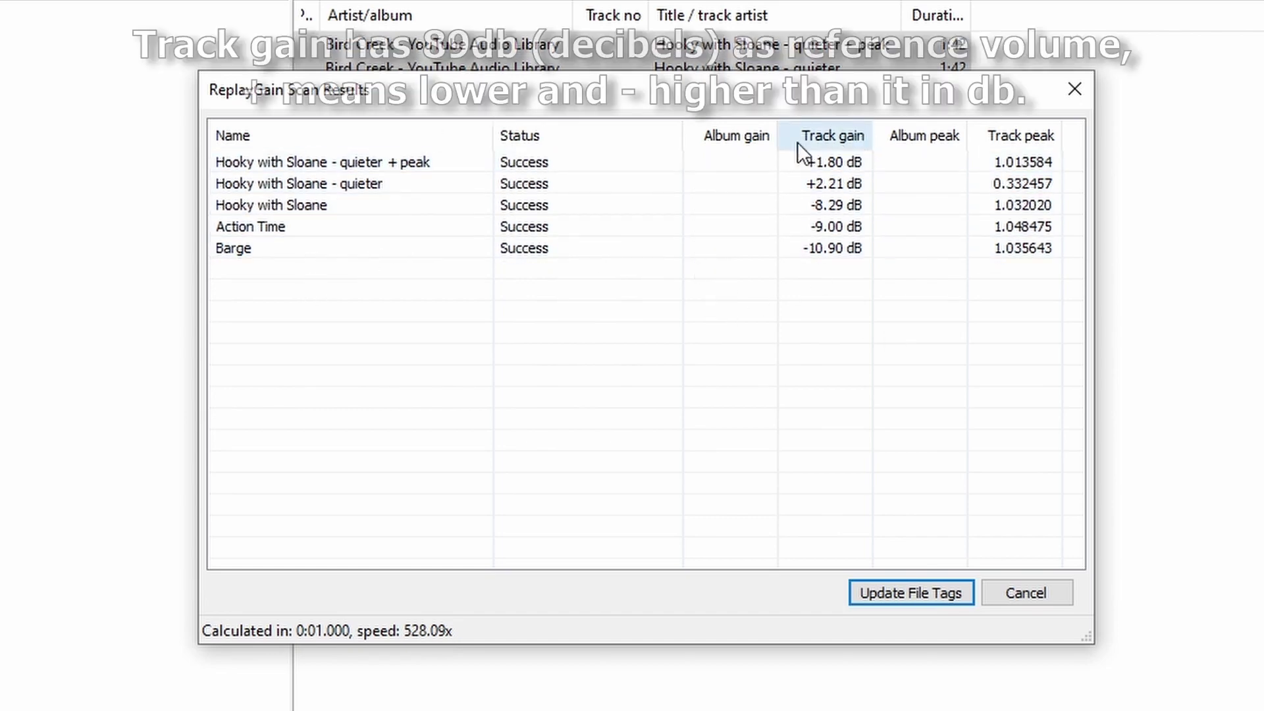
pyautogui.click(837, 188)
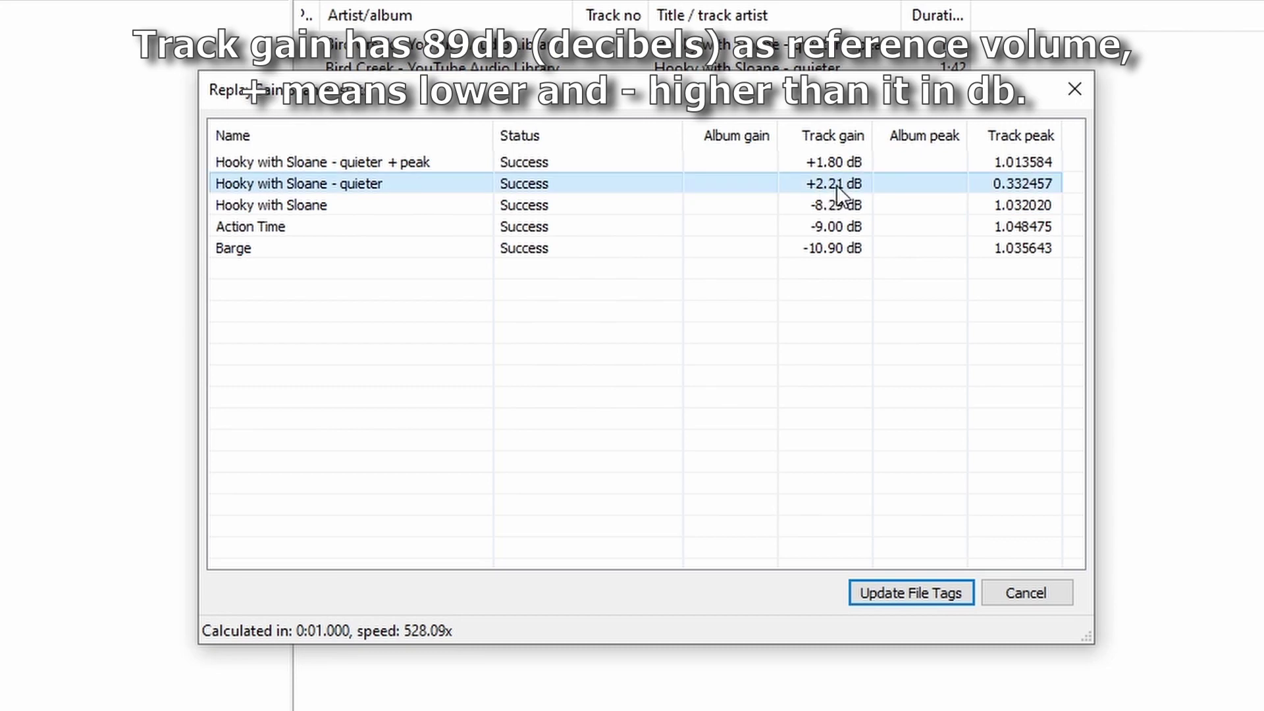